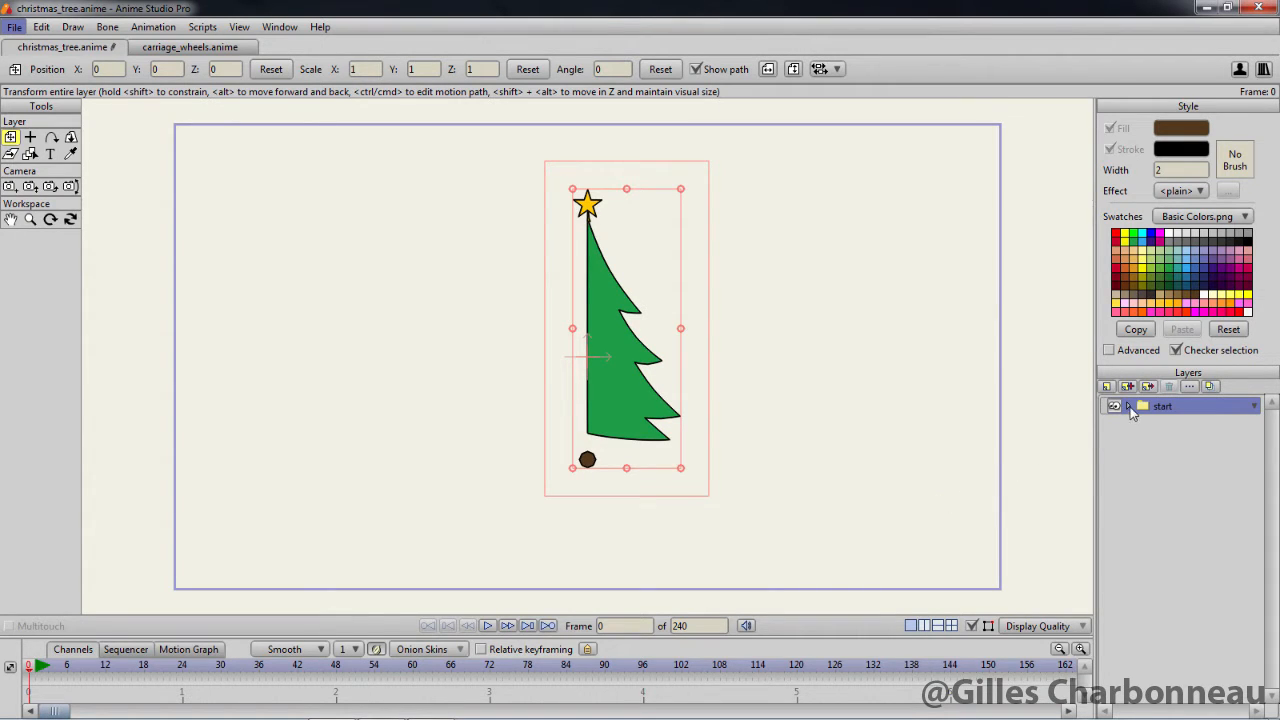
# Expand the start group and render the current frame to preview the flat half-tree artwork
pyautogui.click(1128, 406)
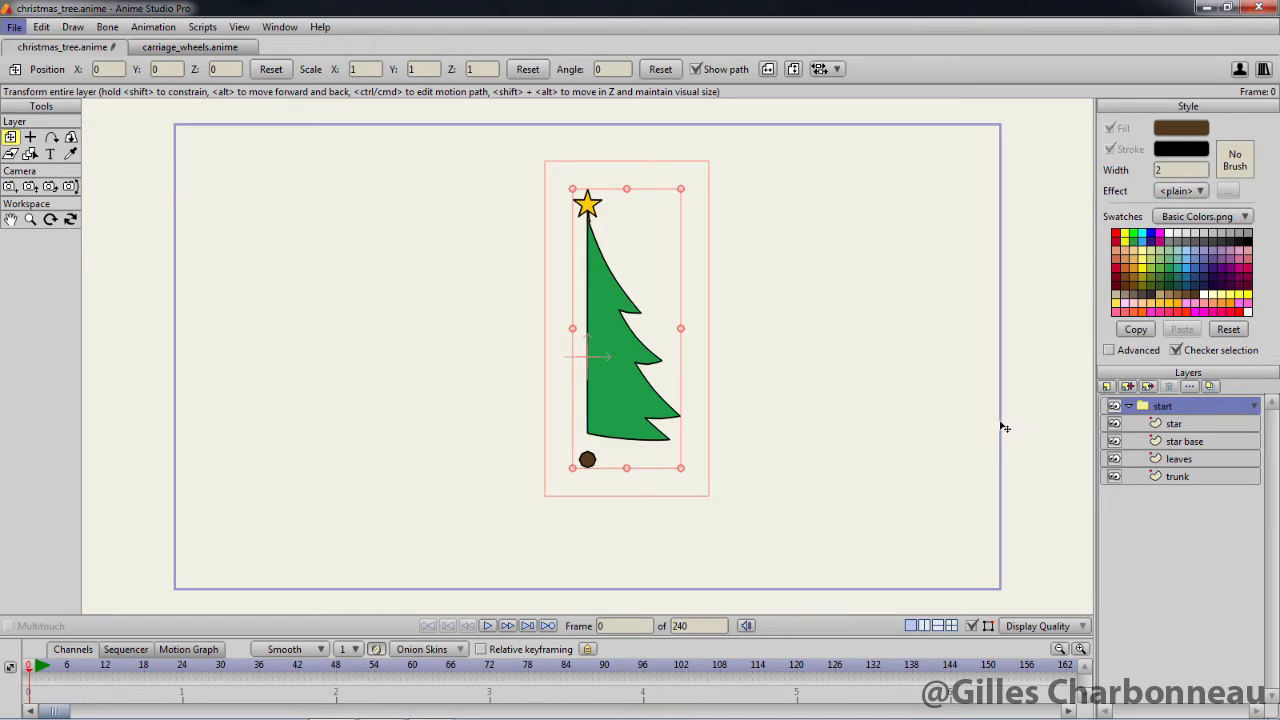
pyautogui.hotkey('ctrl', 'r')
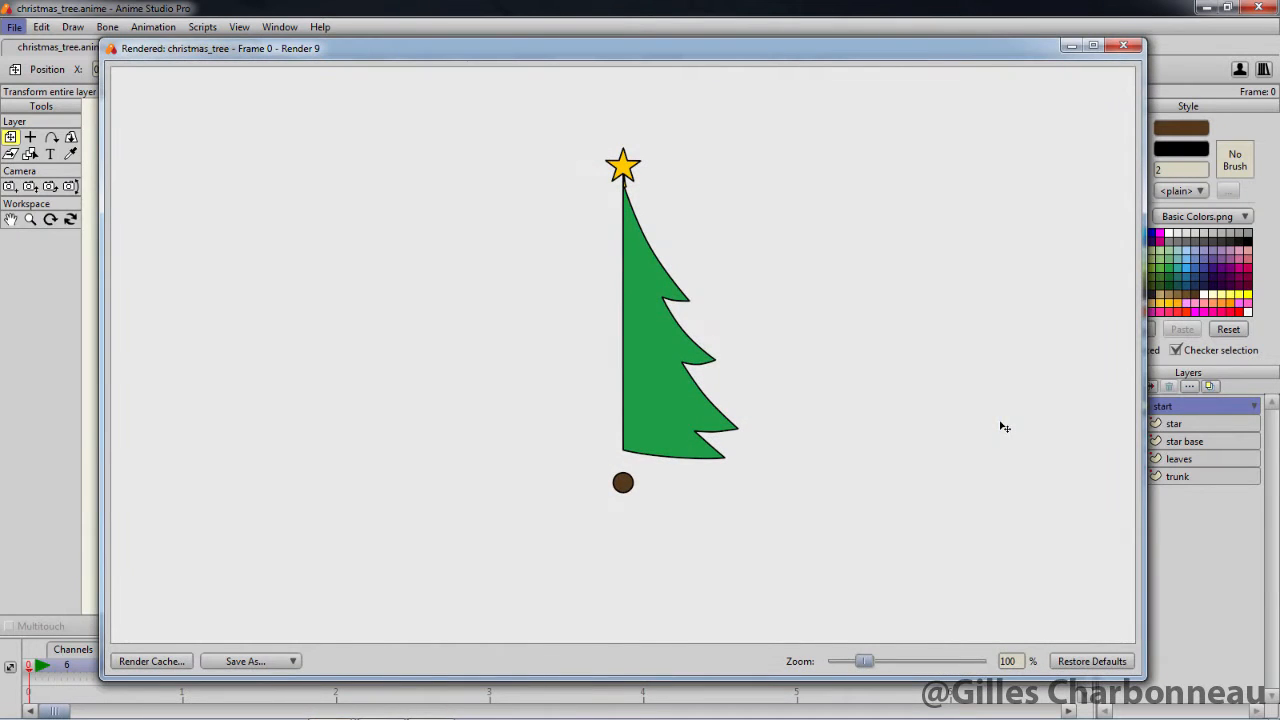
pyautogui.click(1124, 46)
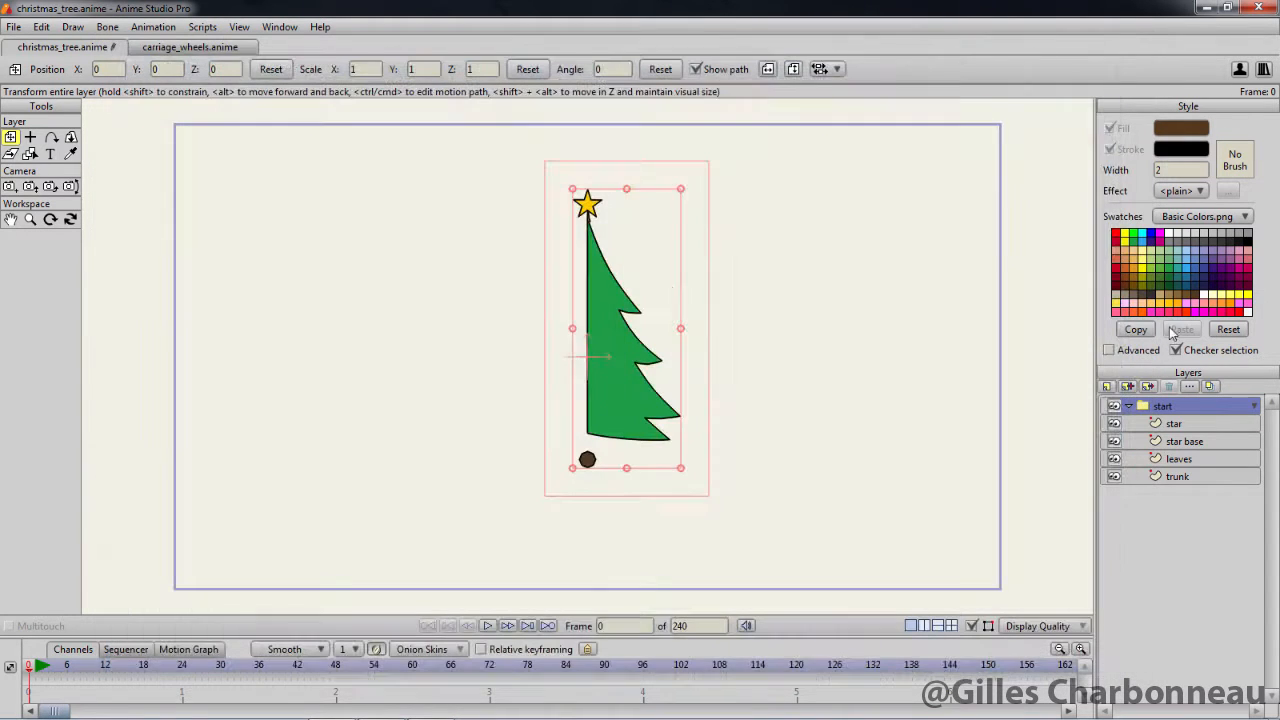
# Convert the leaves layer to 3D with the Lathe option and check the tree from another angle
pyautogui.click(1175, 460)
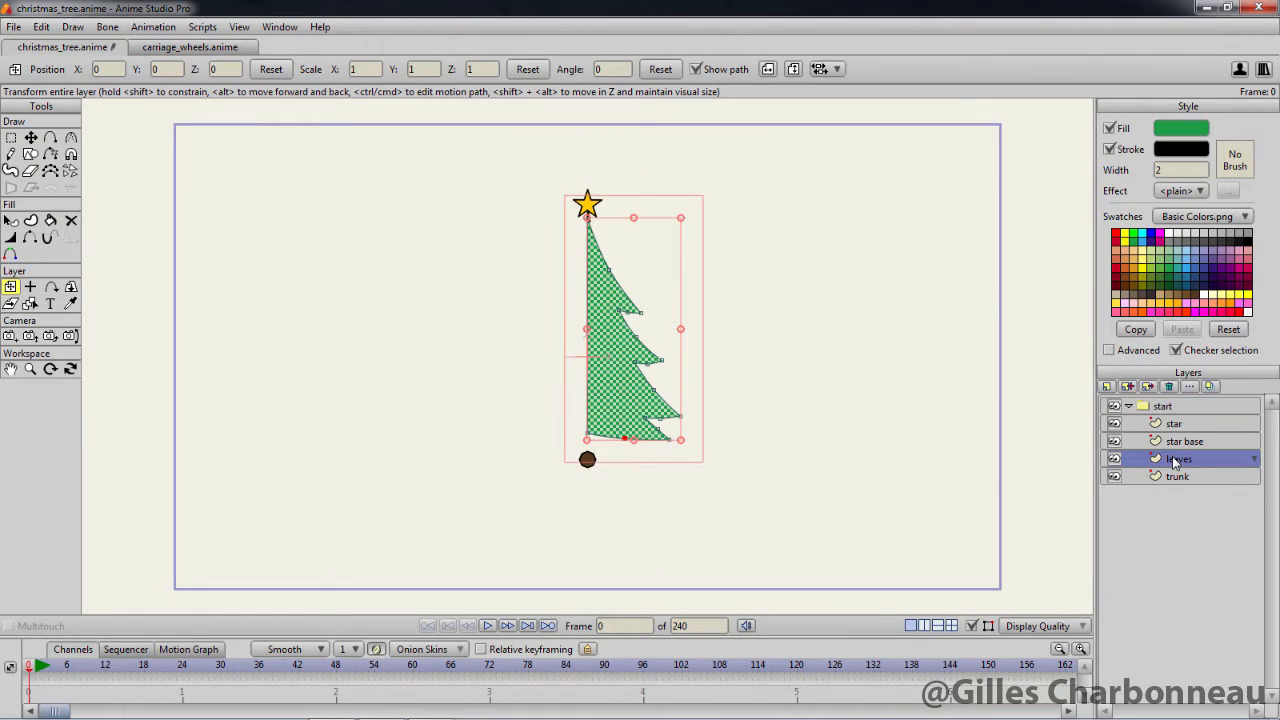
pyautogui.click(1191, 387)
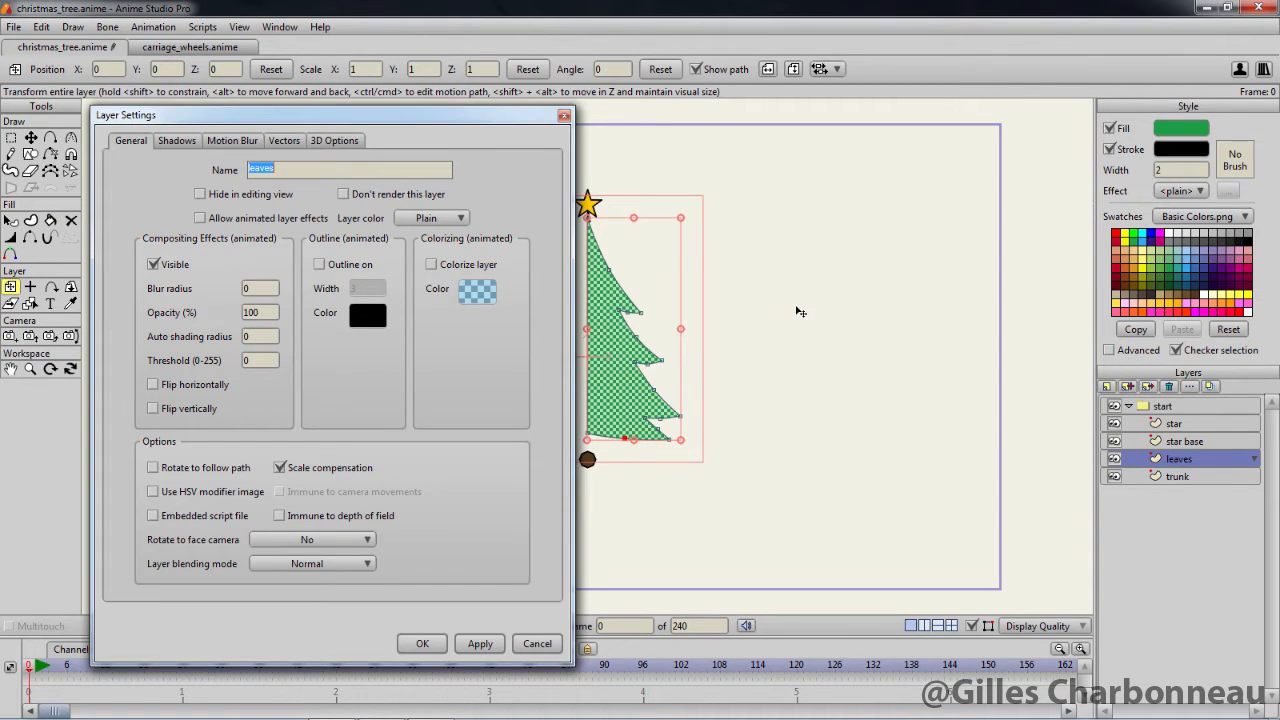
pyautogui.click(332, 141)
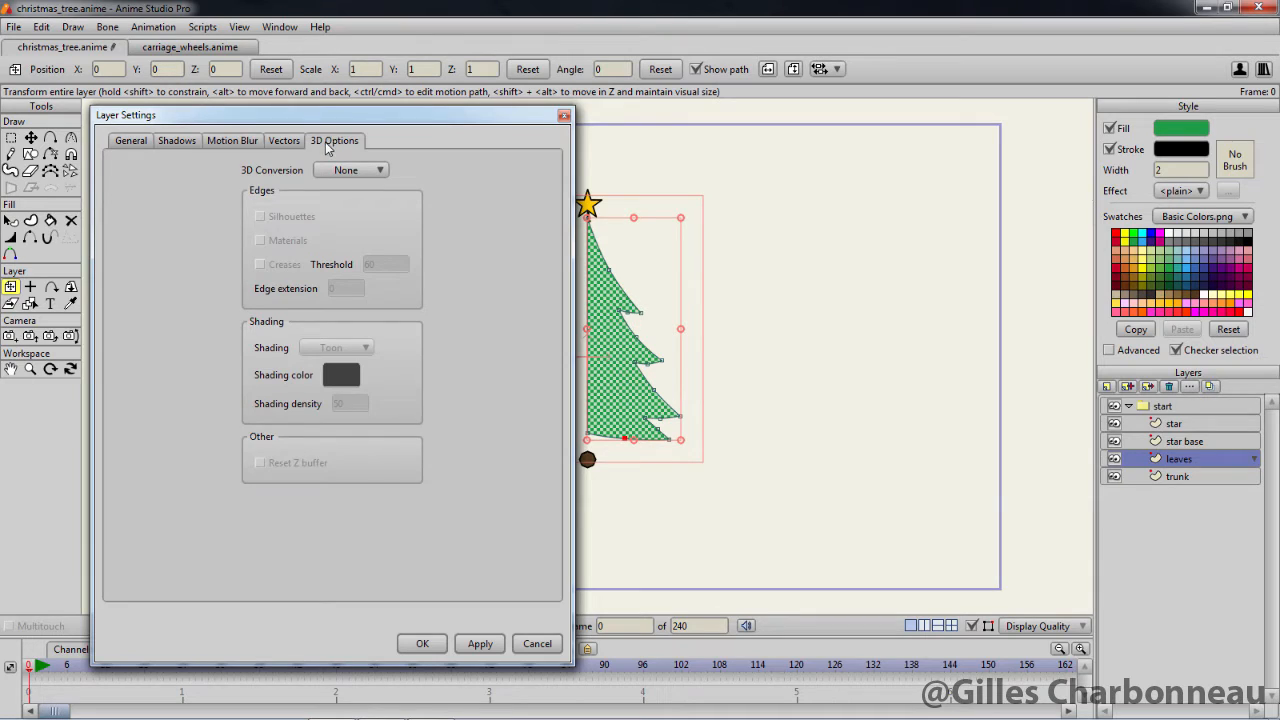
pyautogui.click(340, 171)
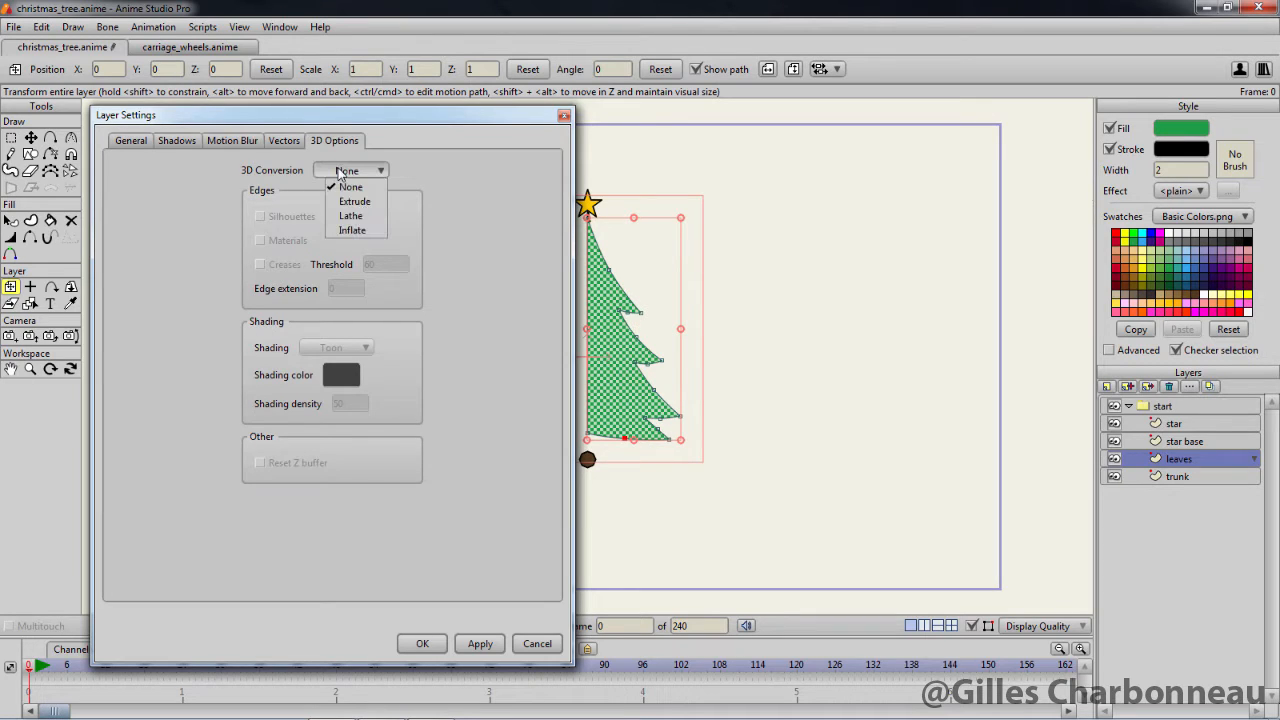
pyautogui.click(348, 217)
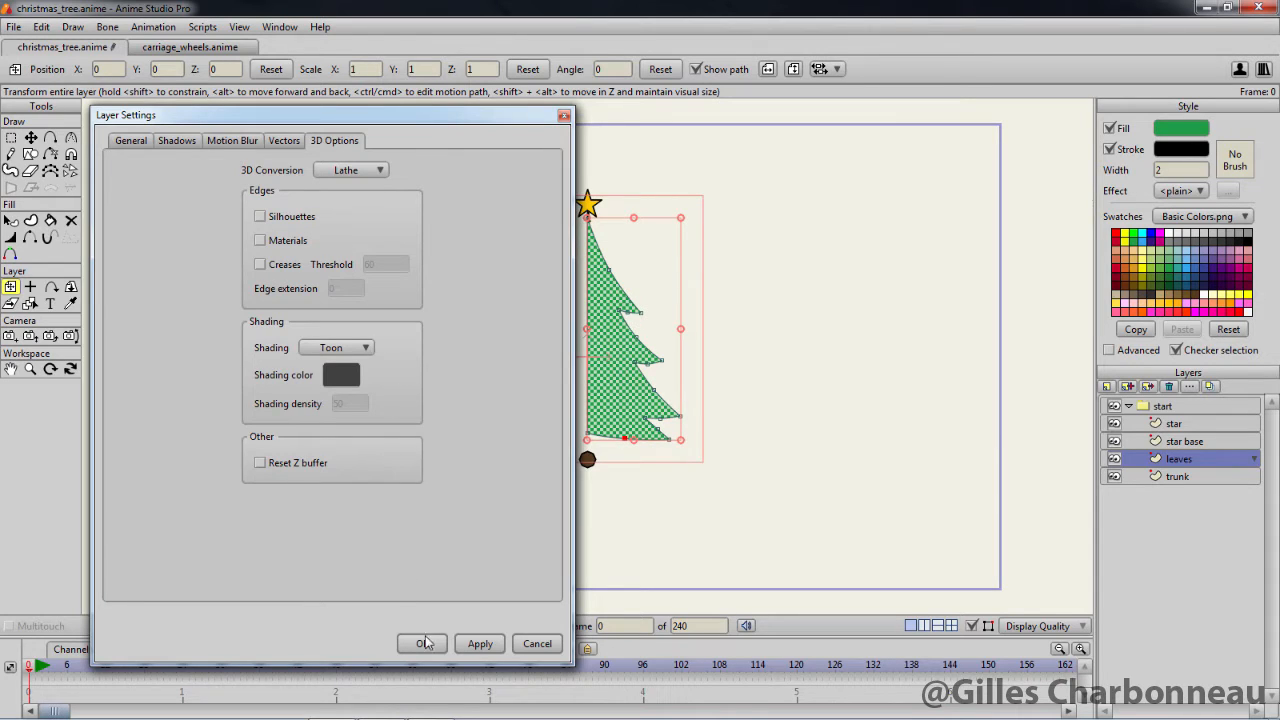
pyautogui.click(482, 645)
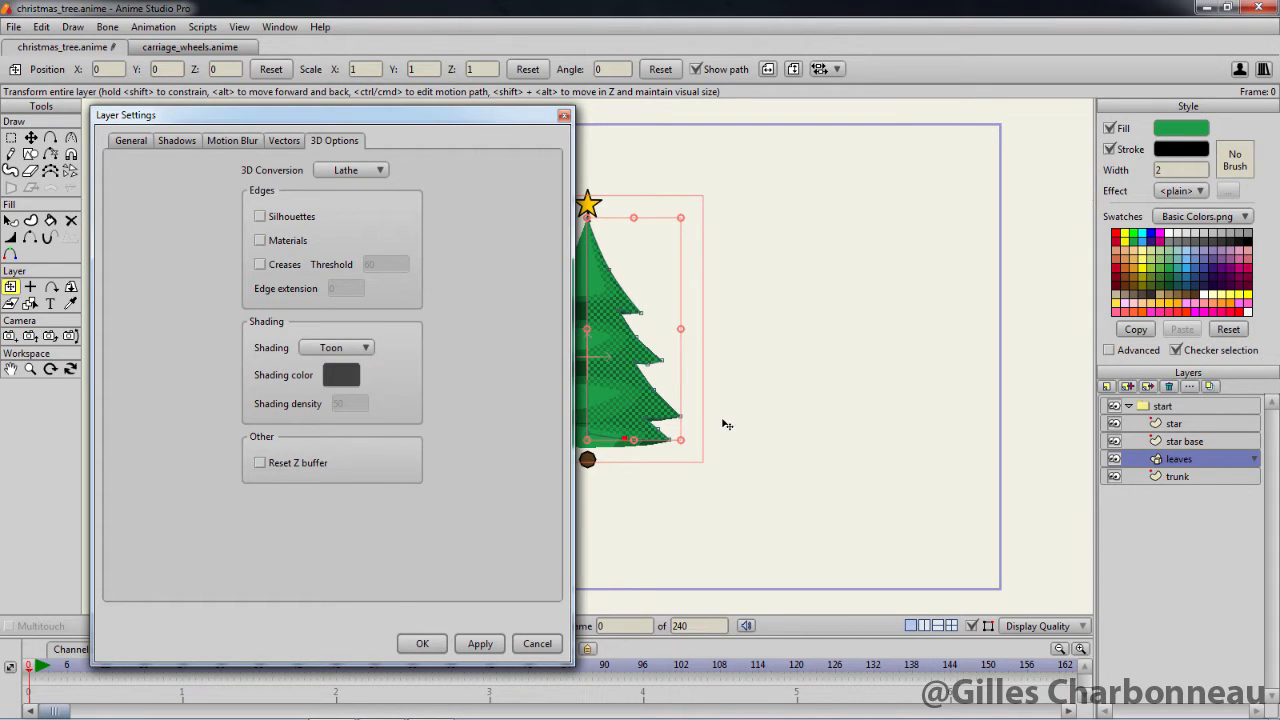
pyautogui.click(70, 369)
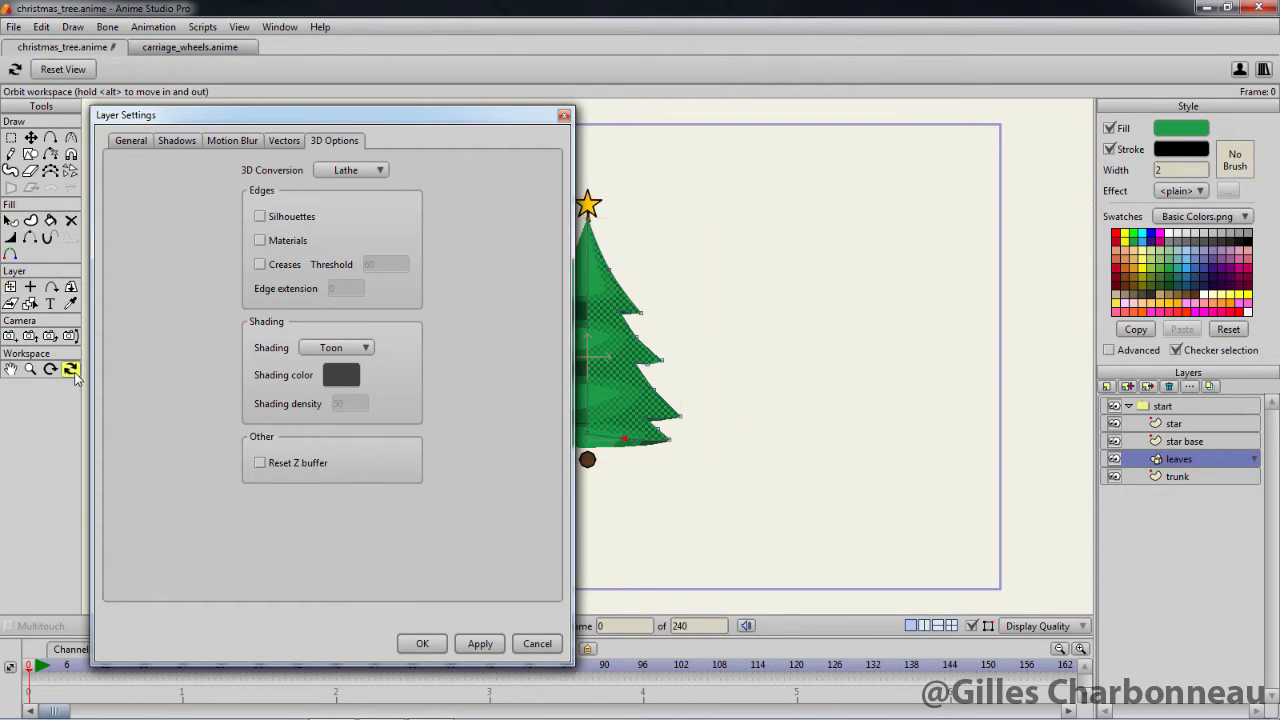
pyautogui.moveTo(700, 357); pyautogui.dragTo(770, 442)
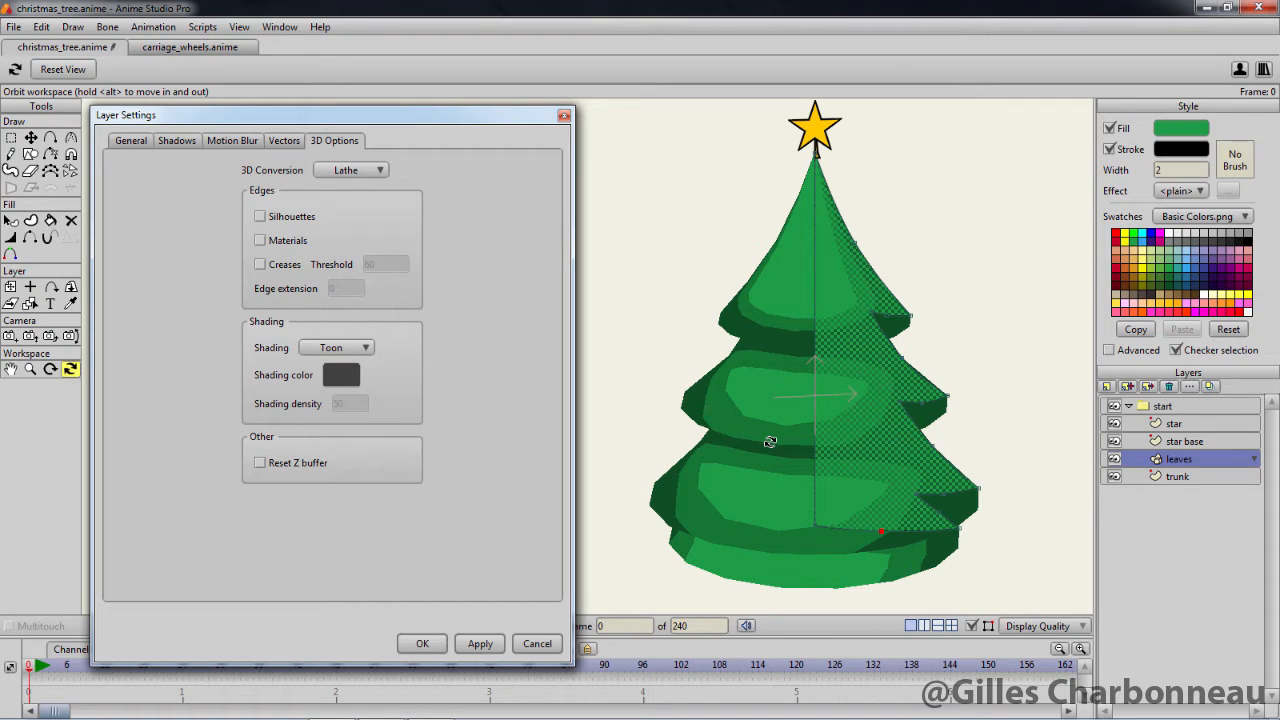
pyautogui.moveTo(770, 442); pyautogui.dragTo(766, 437)
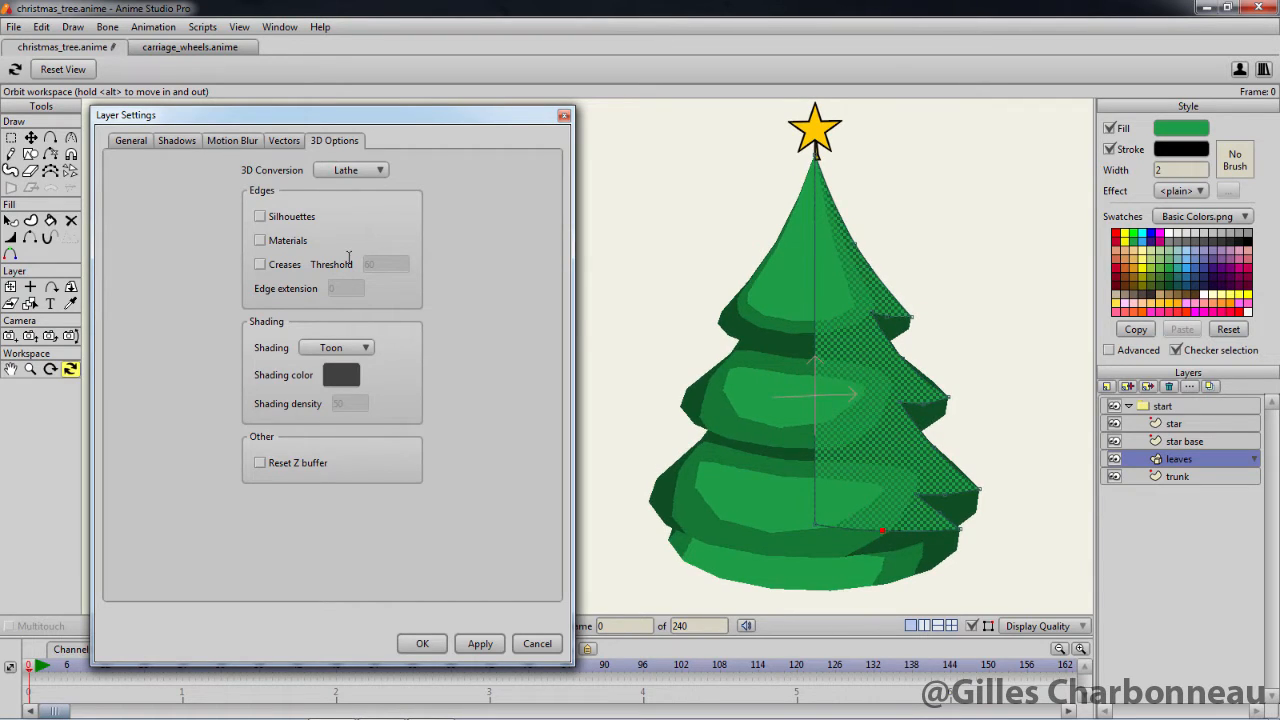
# Turn on silhouette edges for the leaves layer and show the advanced style settings
pyautogui.click(260, 216)
pyautogui.click(480, 644)
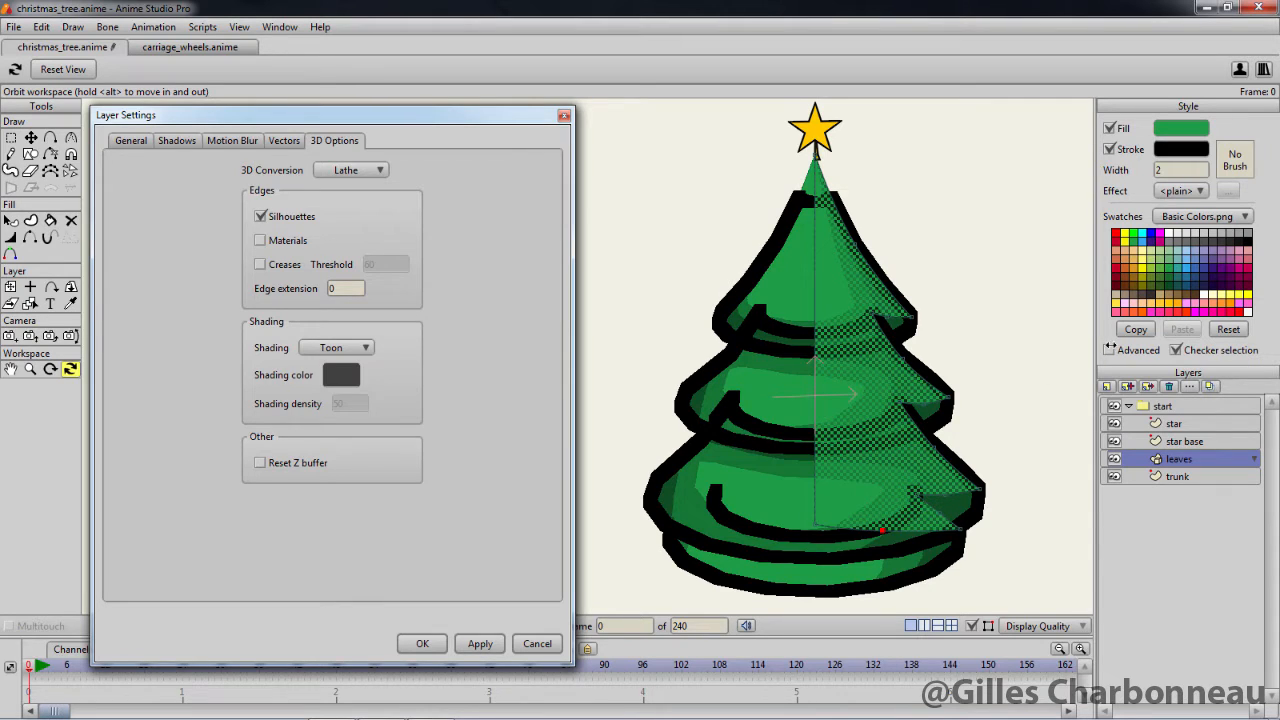
pyautogui.click(1112, 350)
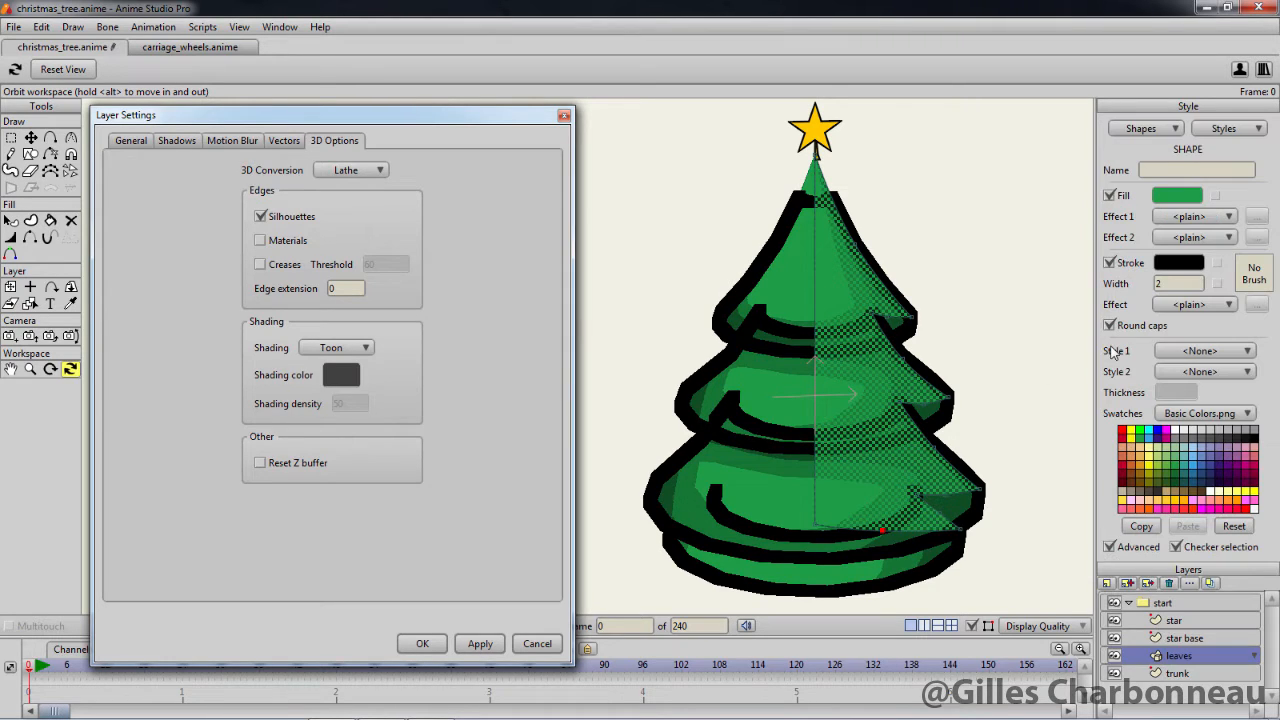
# Try stroke widths of 1 and 3 on the leaves, and set the width back to 2
pyautogui.doubleClick(1168, 283)
pyautogui.write('1')
pyautogui.press('Return')
pyautogui.doubleClick(1168, 283)
pyautogui.write('3')
pyautogui.press('Return')
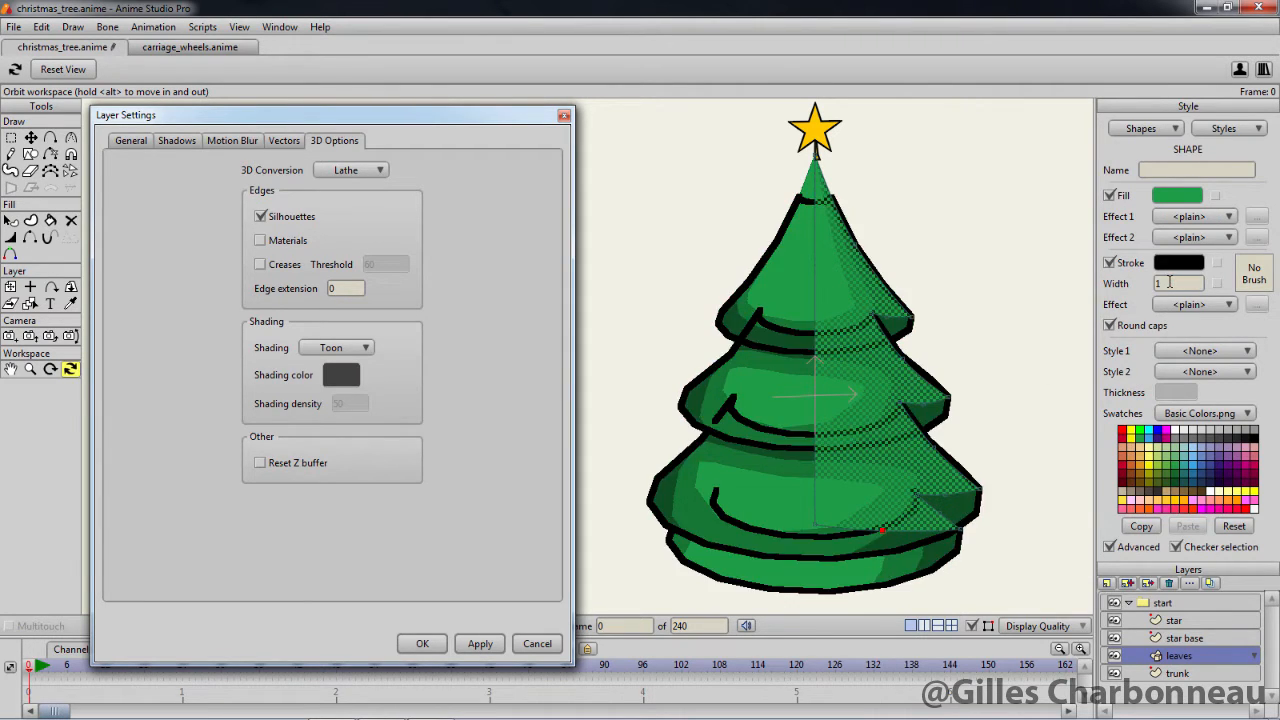
pyautogui.doubleClick(1168, 283)
pyautogui.write('2')
pyautogui.press('Return')
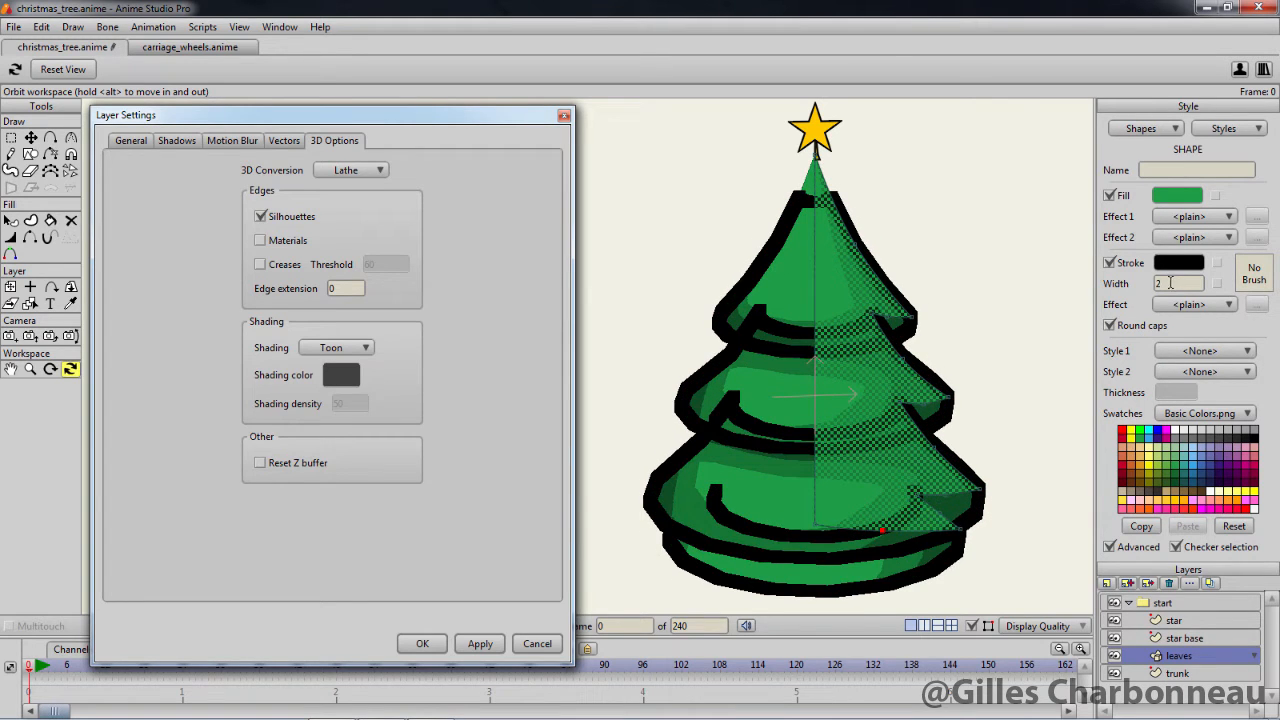
# Add material and crease edges to the leaves with a crease threshold of 20
pyautogui.click(259, 242)
pyautogui.click(260, 264)
pyautogui.click(379, 264)
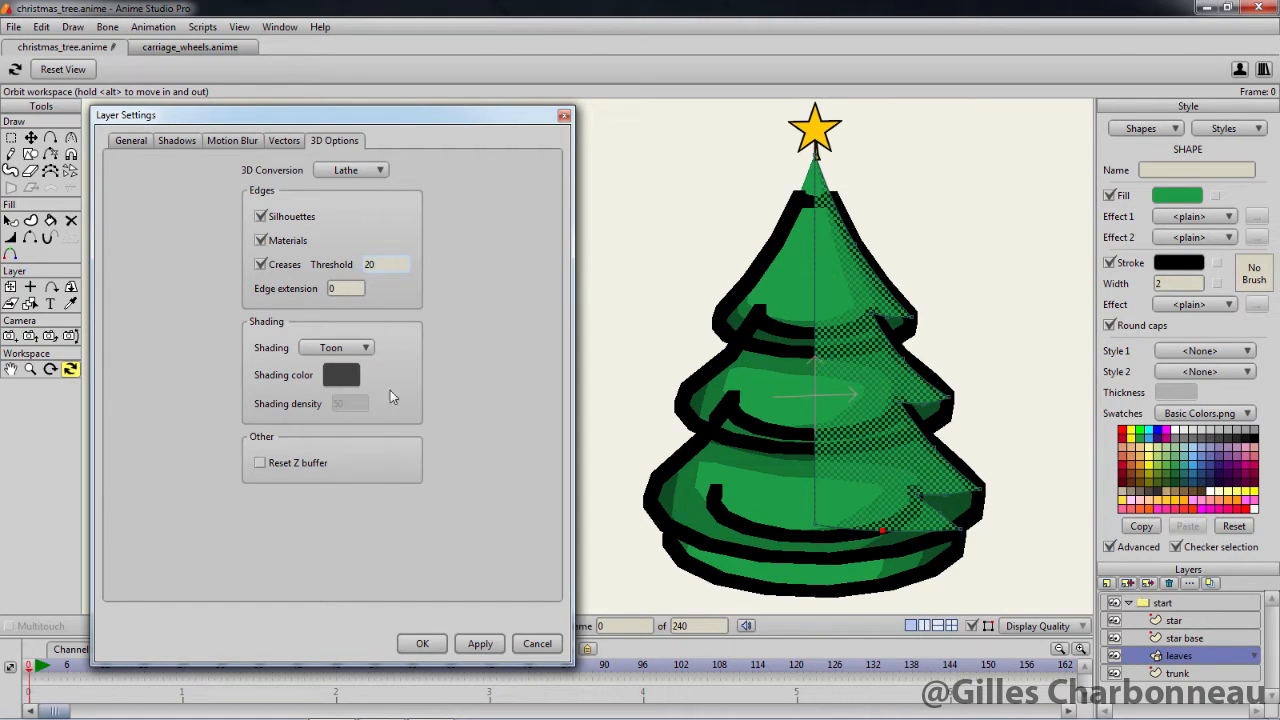
pyautogui.click(474, 643)
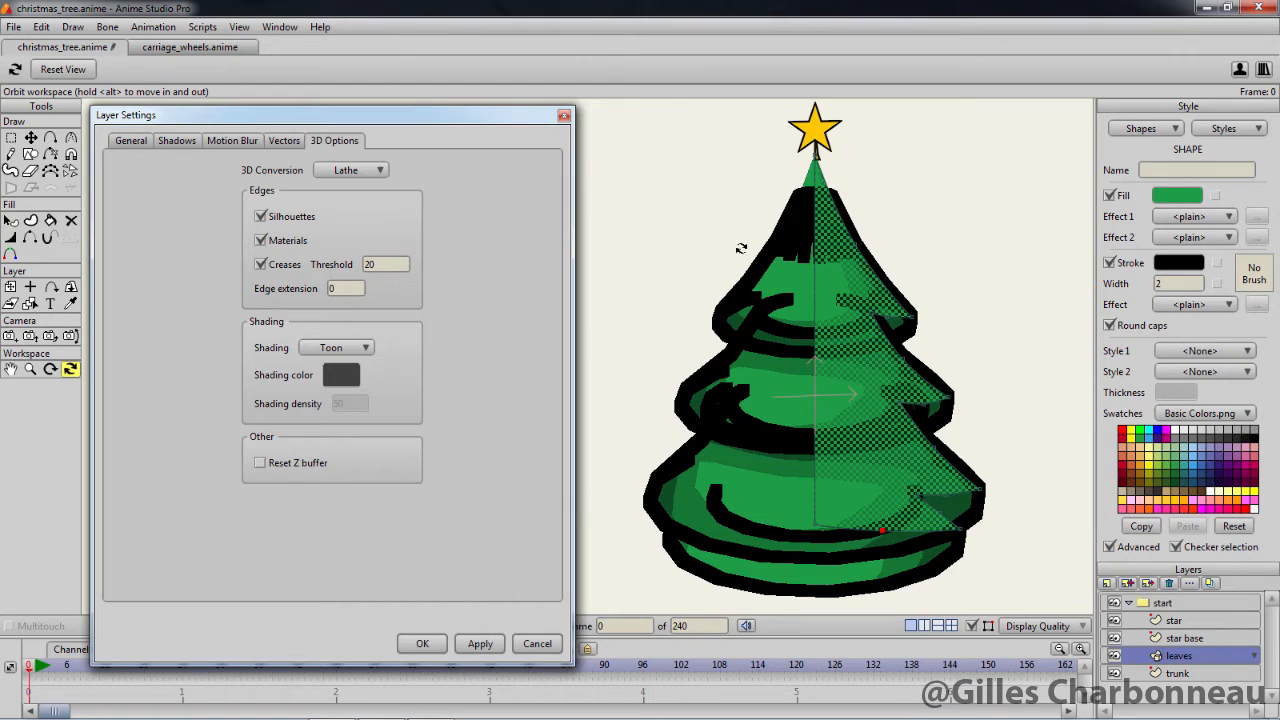
# Thin the leaves' outline, testing a stroke width of 0.25 and settling on 1
pyautogui.click(1165, 281)
pyautogui.write('1')
pyautogui.press('Return')
pyautogui.write('0.25')
pyautogui.press('Return')
pyautogui.write('1')
pyautogui.press('Return')
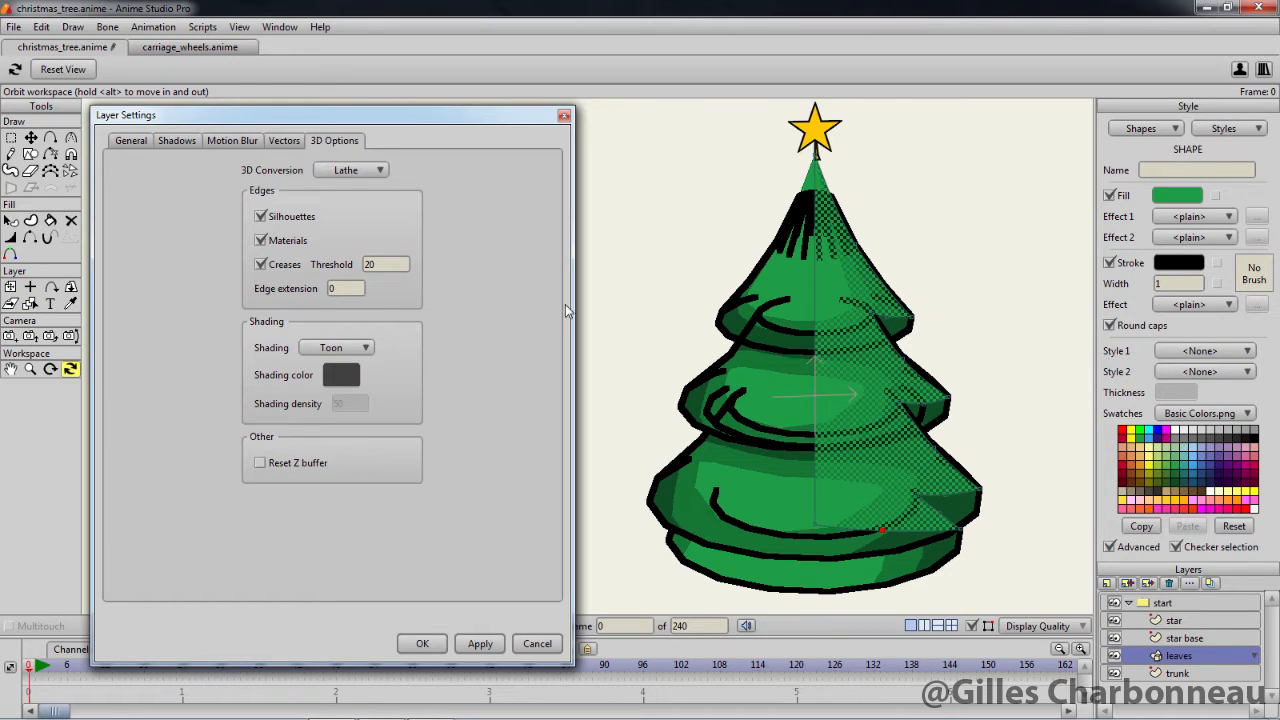
# Turn off the crease, material and silhouette edges for the leaves layer
pyautogui.click(260, 264)
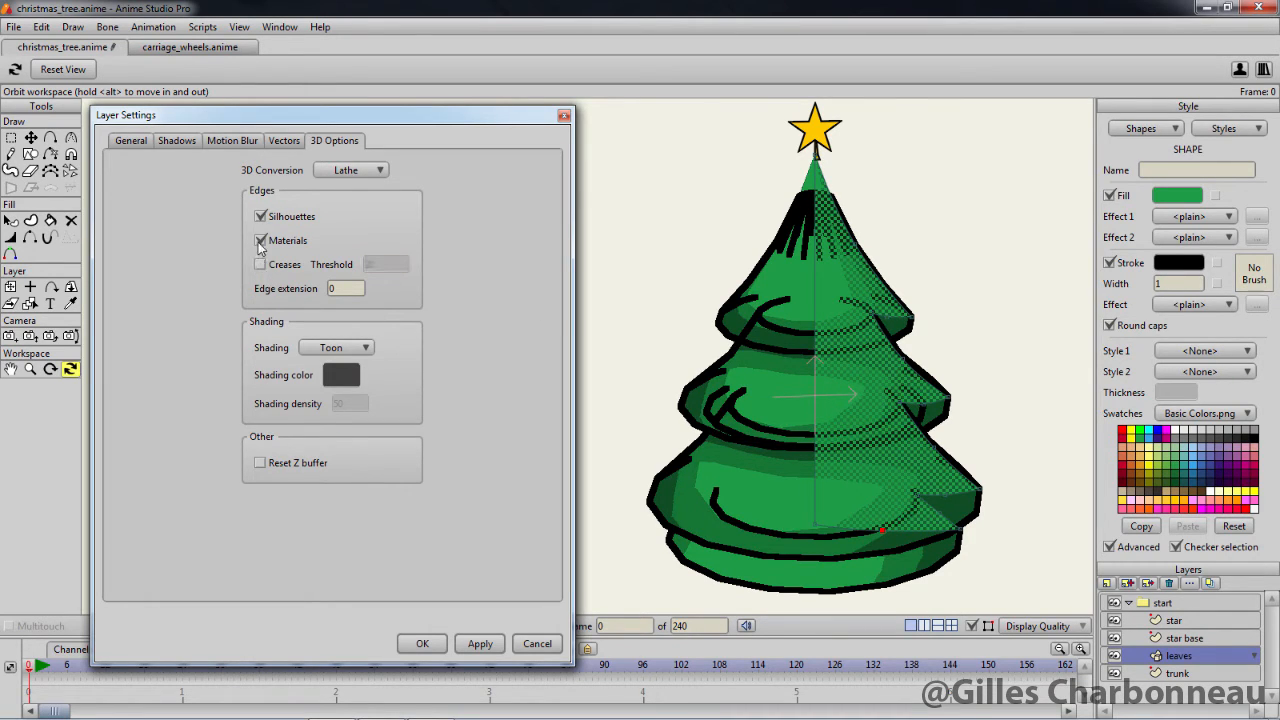
pyautogui.click(260, 240)
pyautogui.click(260, 216)
# Compare the None, Smooth and Toon shading styles on the lathed leaves
pyautogui.click(315, 348)
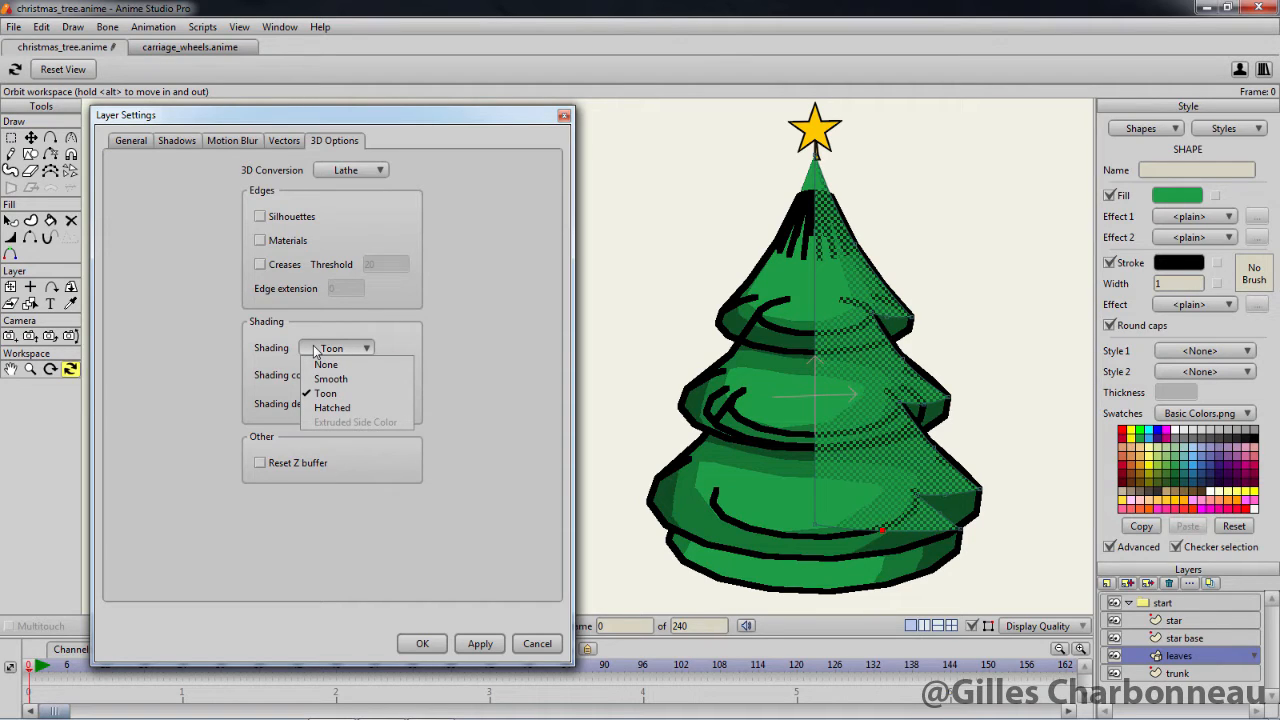
pyautogui.click(326, 364)
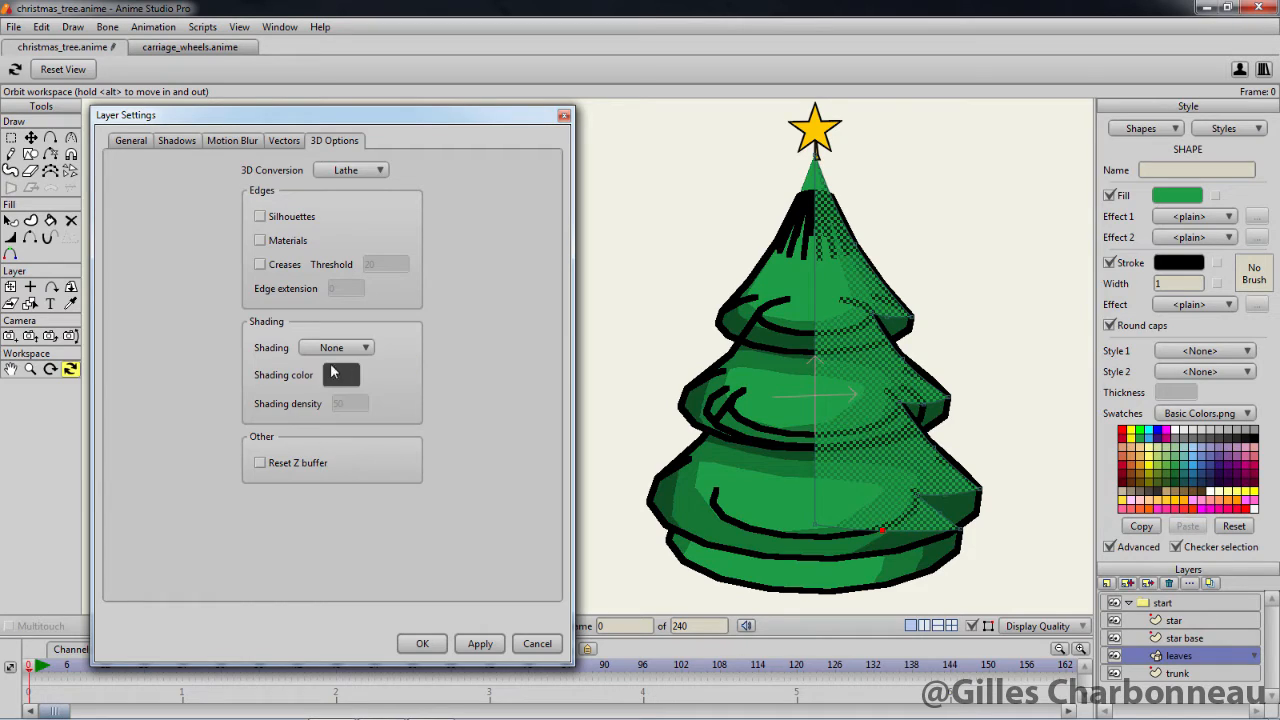
pyautogui.click(476, 644)
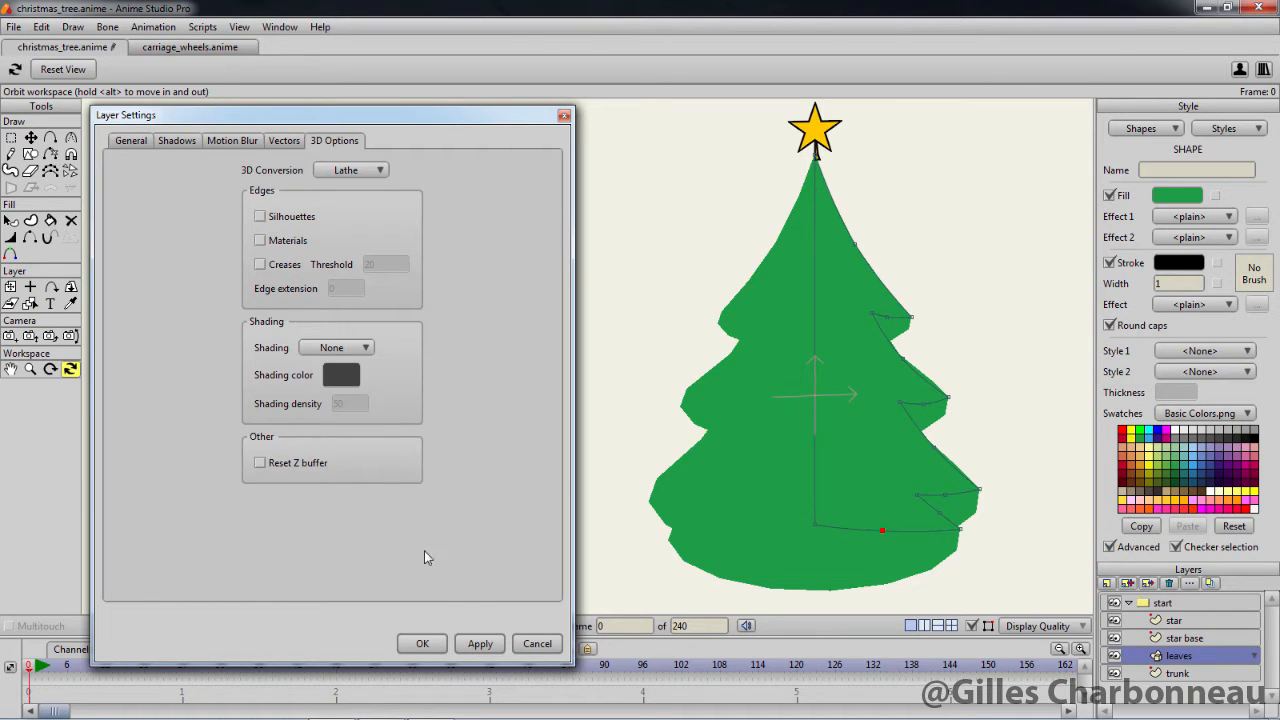
pyautogui.click(357, 362)
pyautogui.click(352, 381)
pyautogui.click(476, 644)
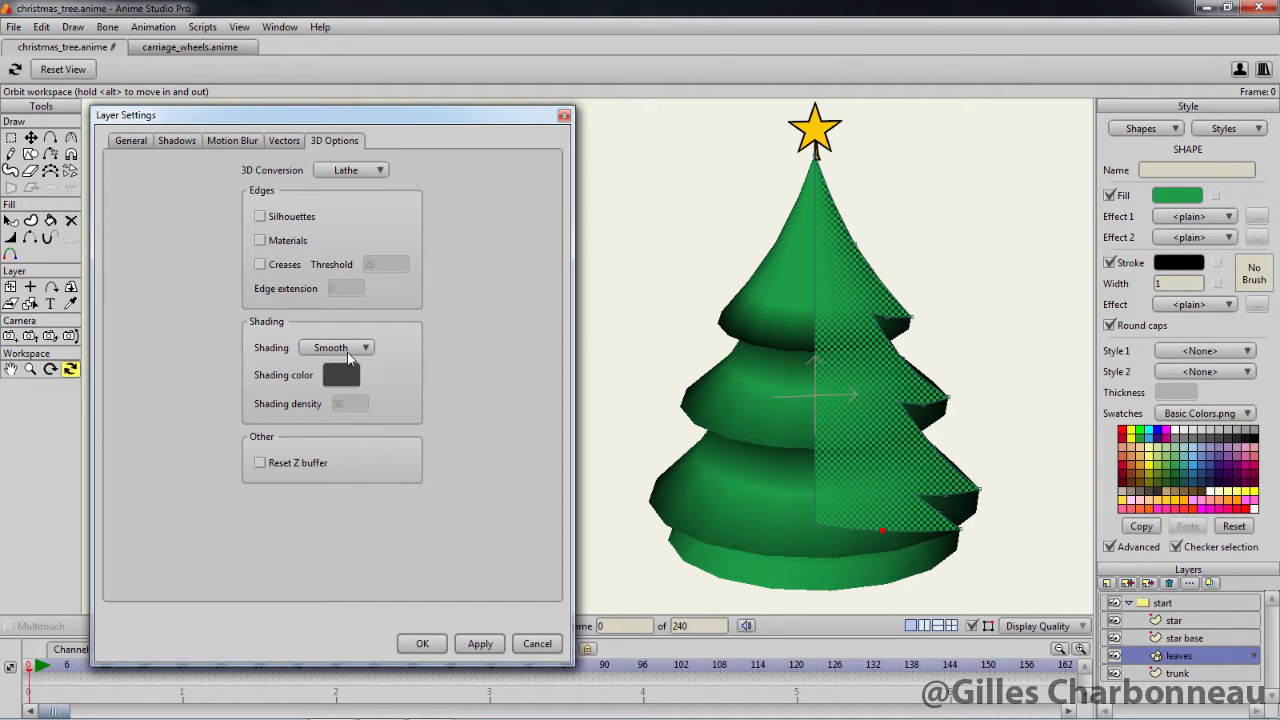
pyautogui.click(348, 352)
pyautogui.click(352, 393)
pyautogui.click(480, 643)
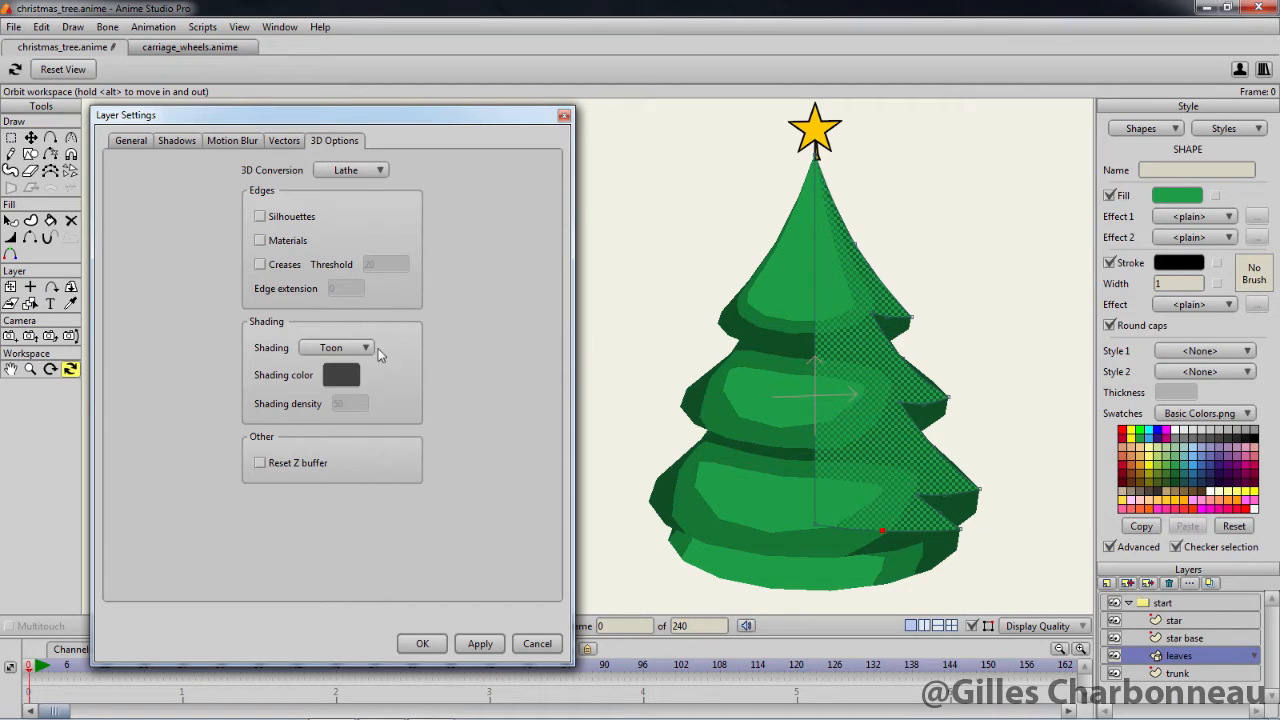
# Try Hatched shading on the leaves and raise its shading density to 100
pyautogui.click(350, 350)
pyautogui.click(367, 409)
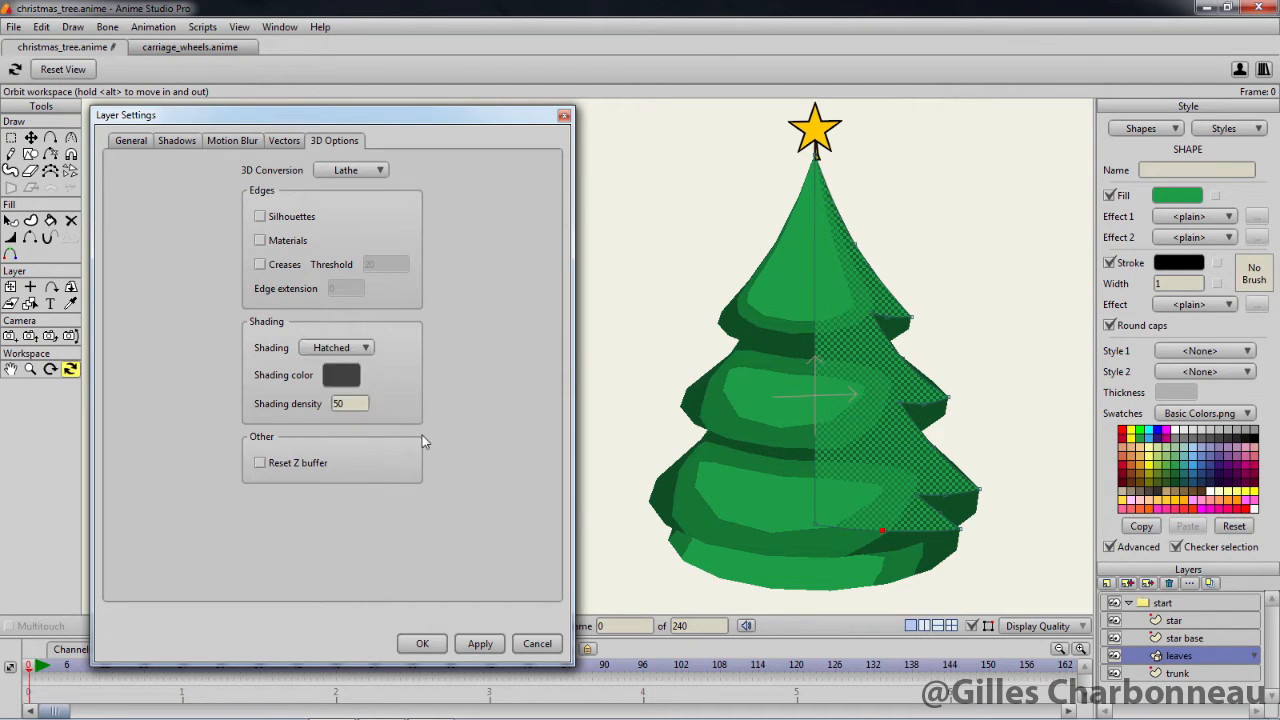
pyautogui.click(473, 641)
pyautogui.doubleClick(340, 403)
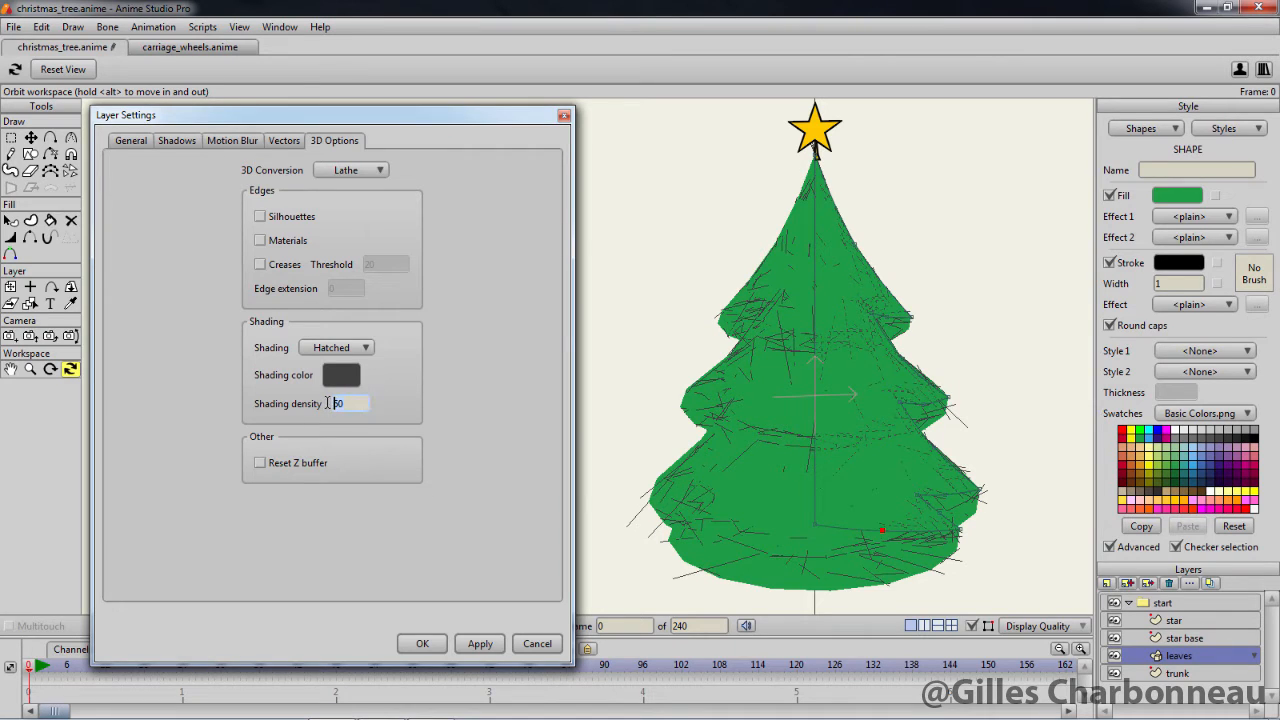
pyautogui.write('100')
pyautogui.click(478, 645)
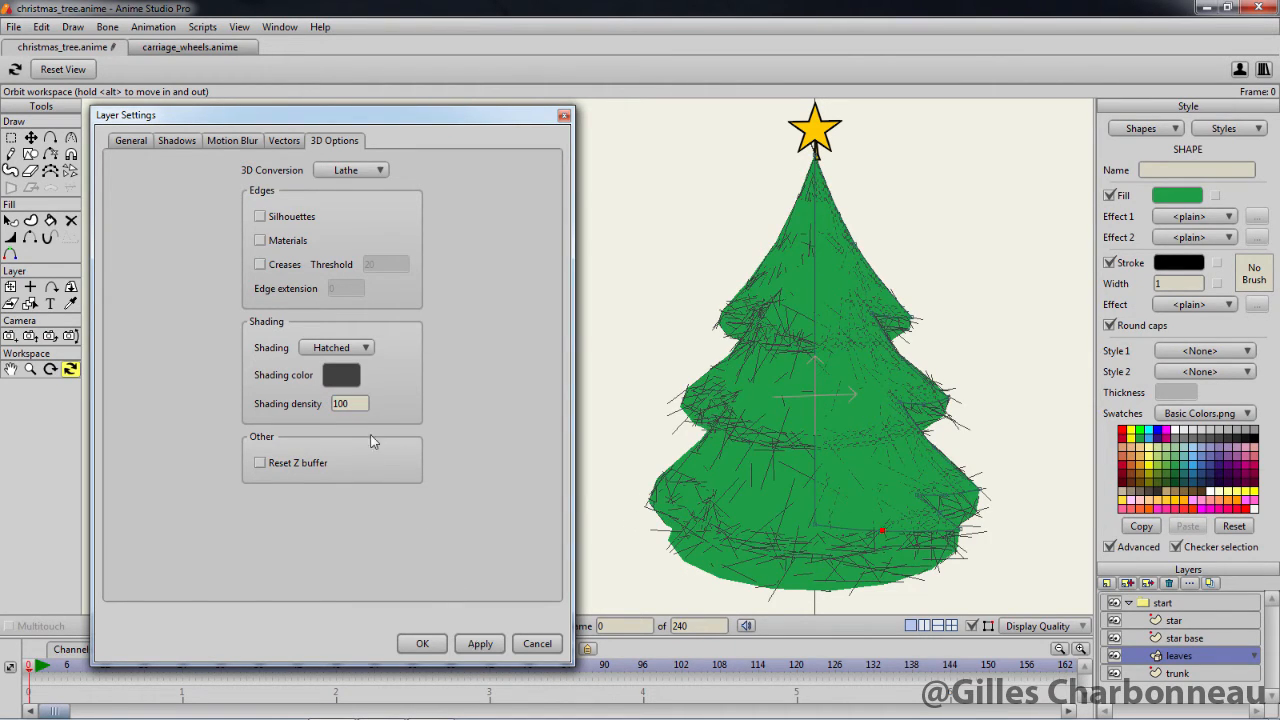
# Set the leaves layer's 3D shading to Toon and apply it
pyautogui.click(336, 347)
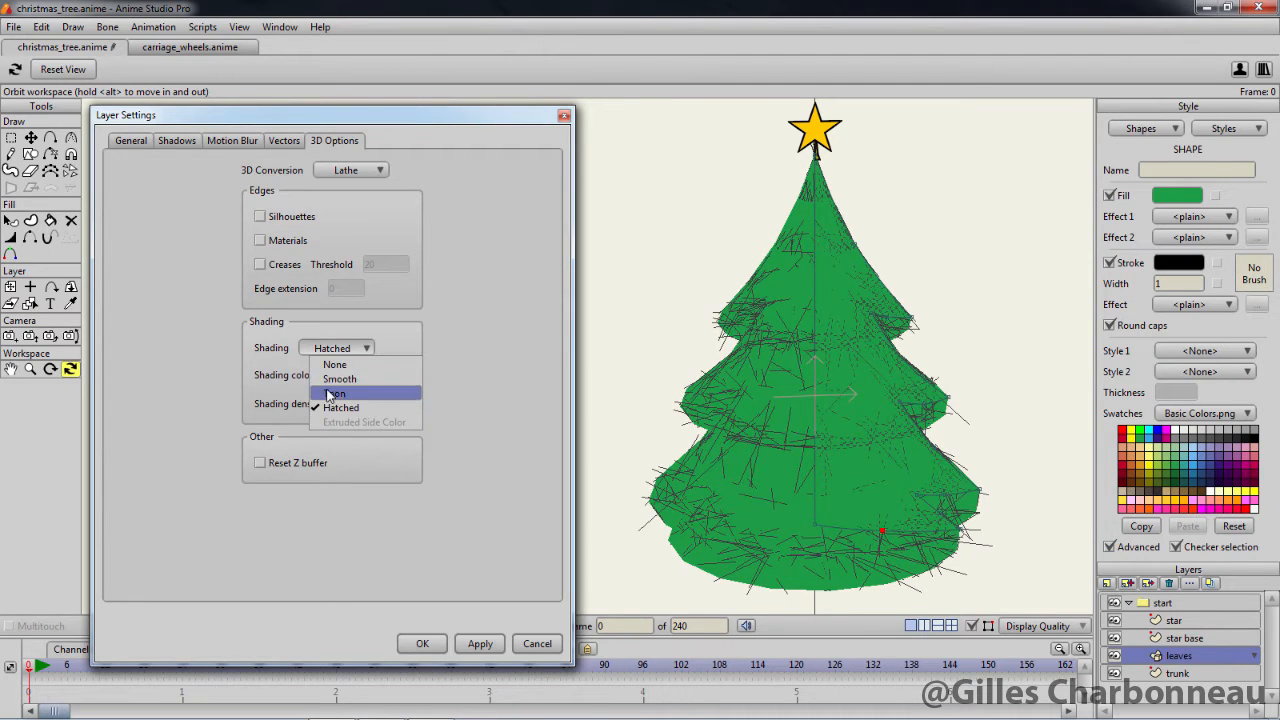
pyautogui.click(335, 389)
pyautogui.click(478, 644)
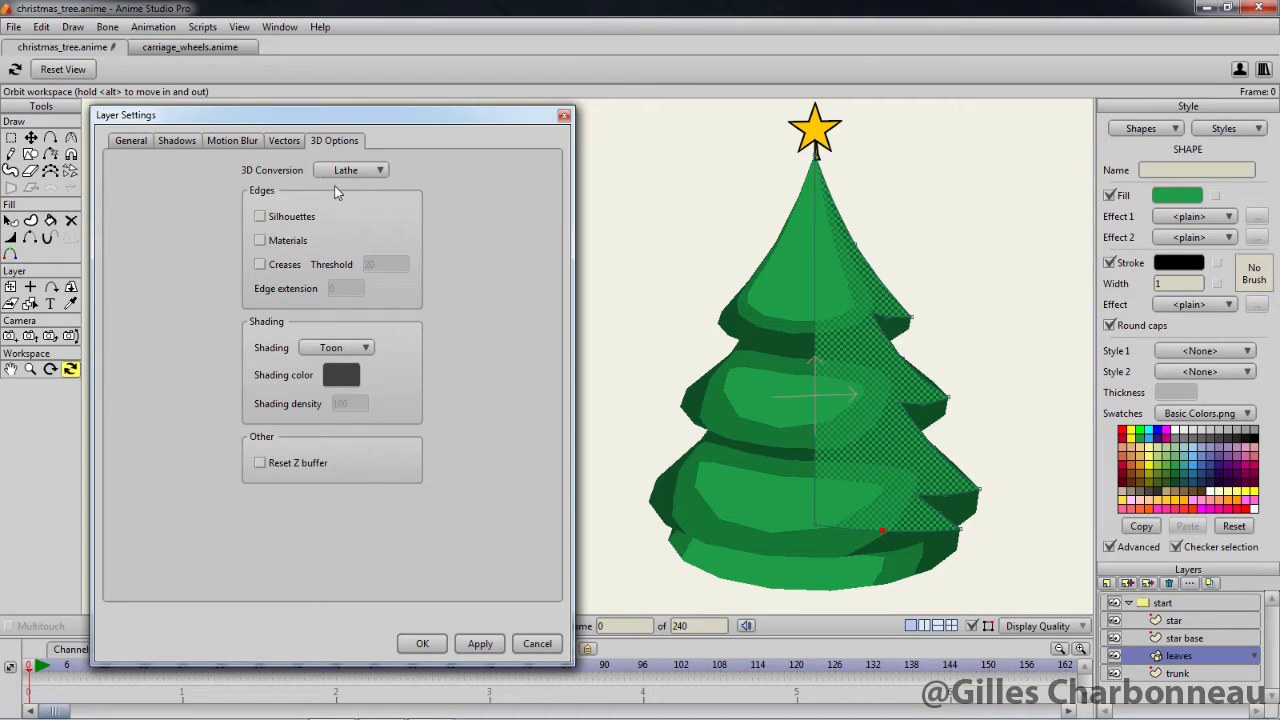
# Convert the star base layer to 3D with the Lathe option and inspect it up close
pyautogui.click(1177, 638)
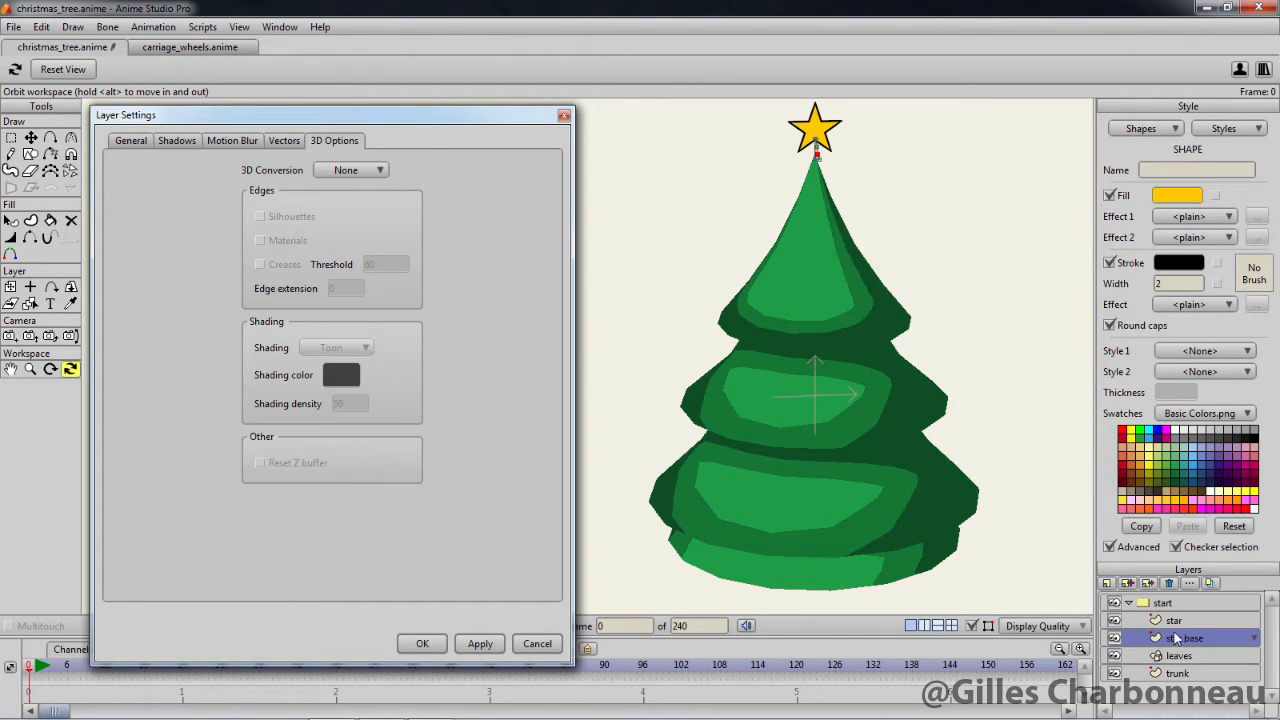
pyautogui.click(354, 170)
pyautogui.click(345, 208)
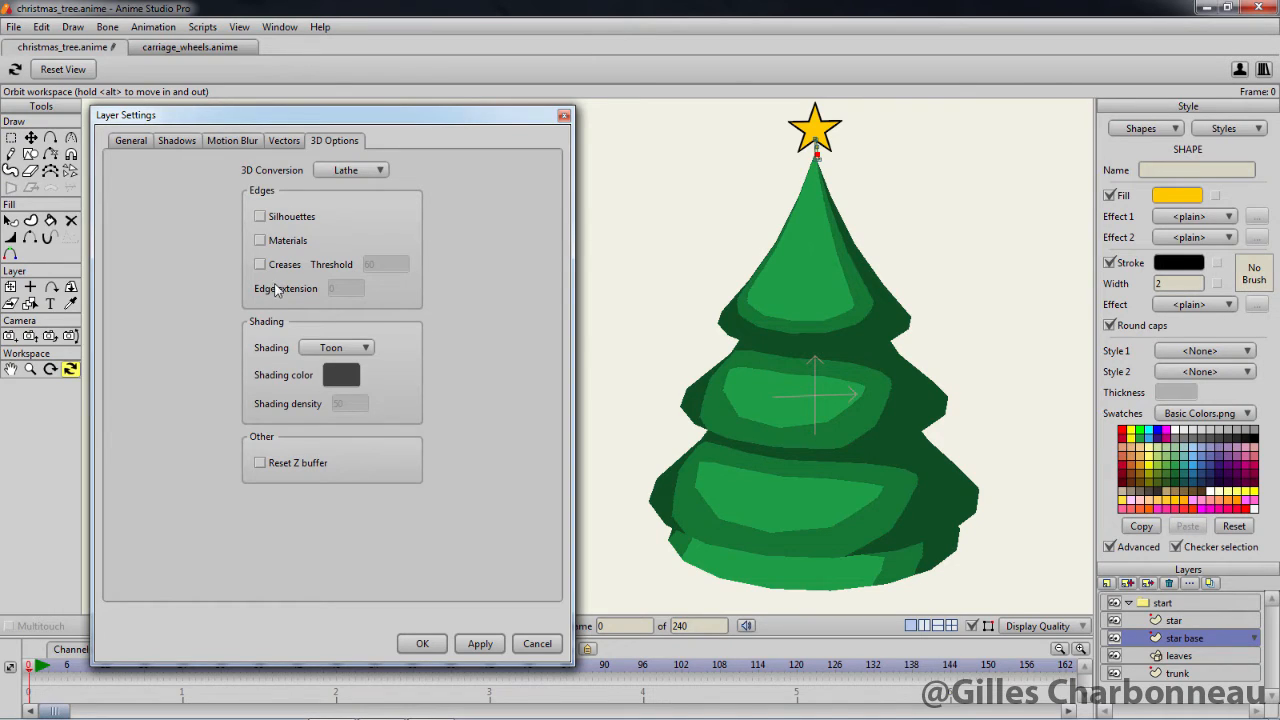
pyautogui.click(480, 643)
pyautogui.moveTo(914, 263); pyautogui.dragTo(912, 475)
pyautogui.scroll(-6, 912, 475)
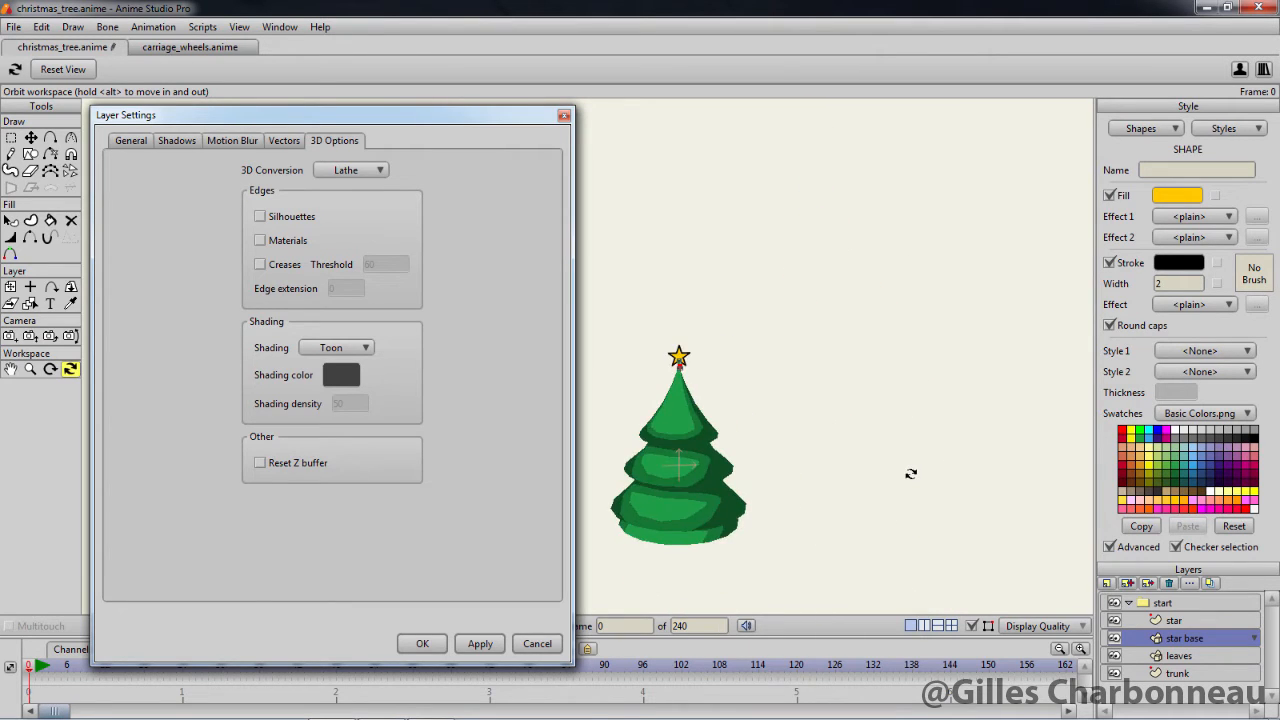
pyautogui.scroll(10, 912, 474)
pyautogui.moveTo(972, 410); pyautogui.dragTo(453, 359)
pyautogui.scroll(2, 1014, 397)
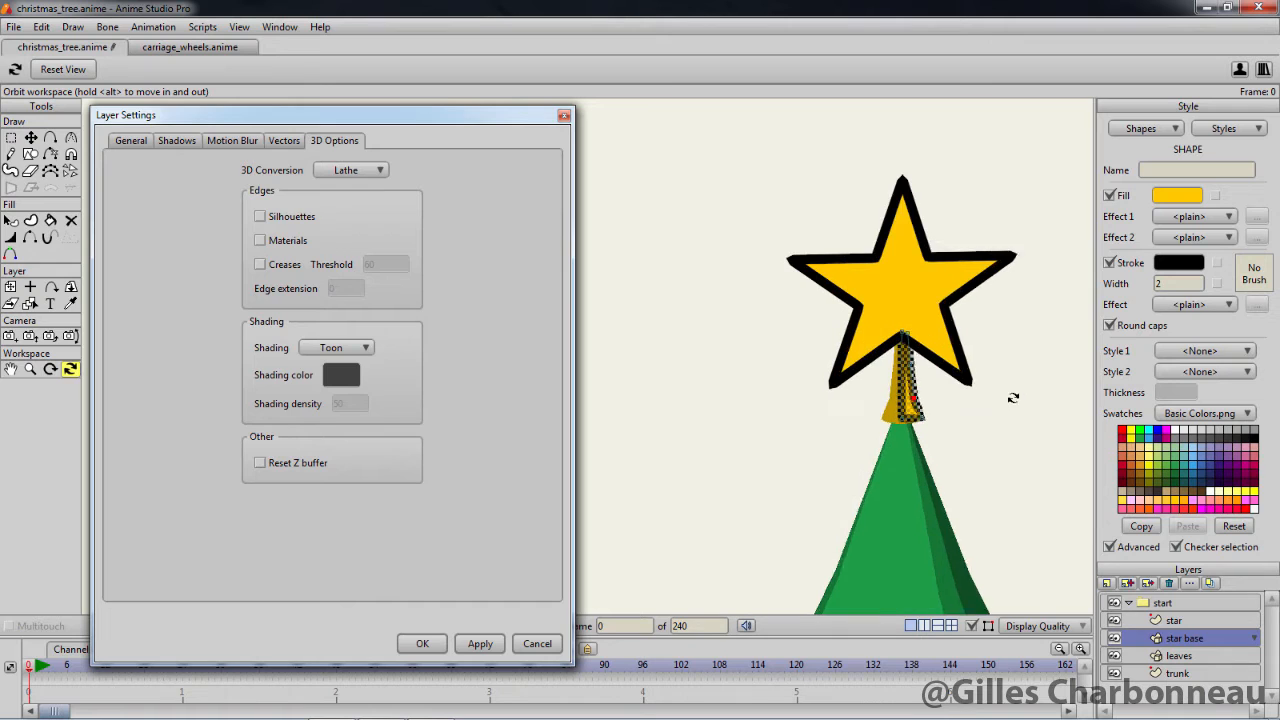
pyautogui.moveTo(1014, 397); pyautogui.dragTo(857, 400)
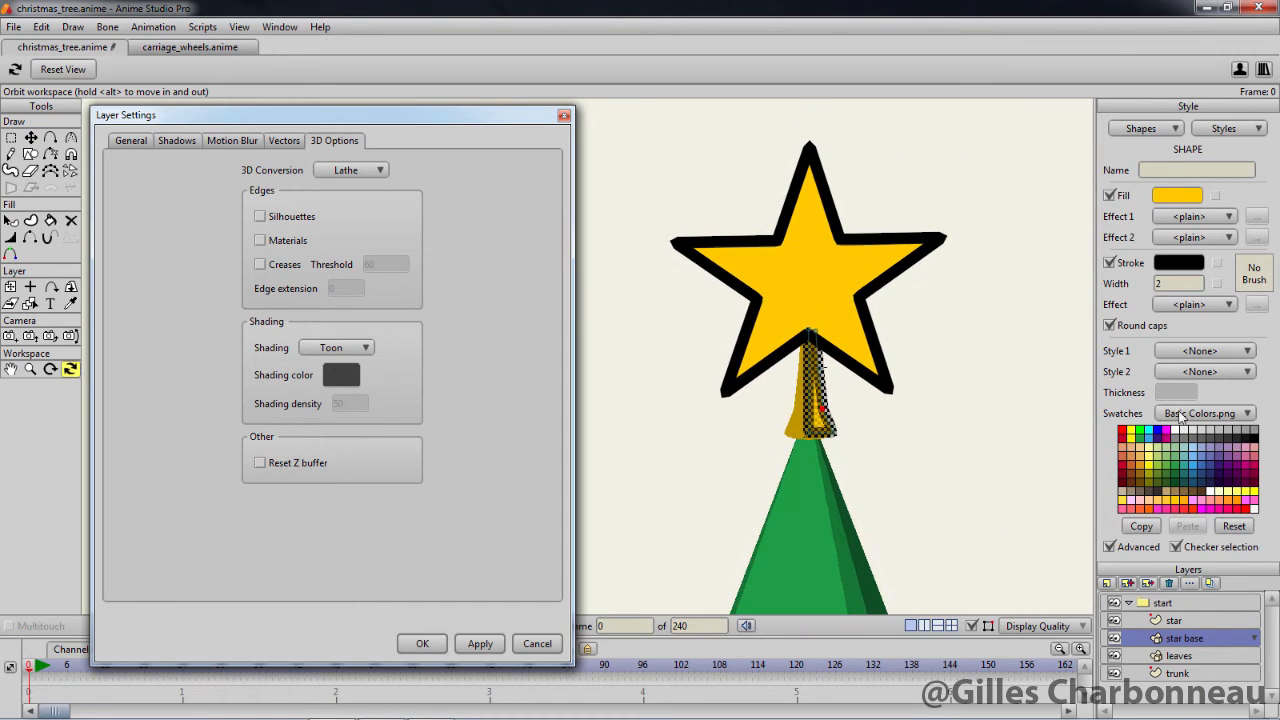
# Convert the star layer to 3D with the Inflate option and apply it
pyautogui.click(1168, 605)
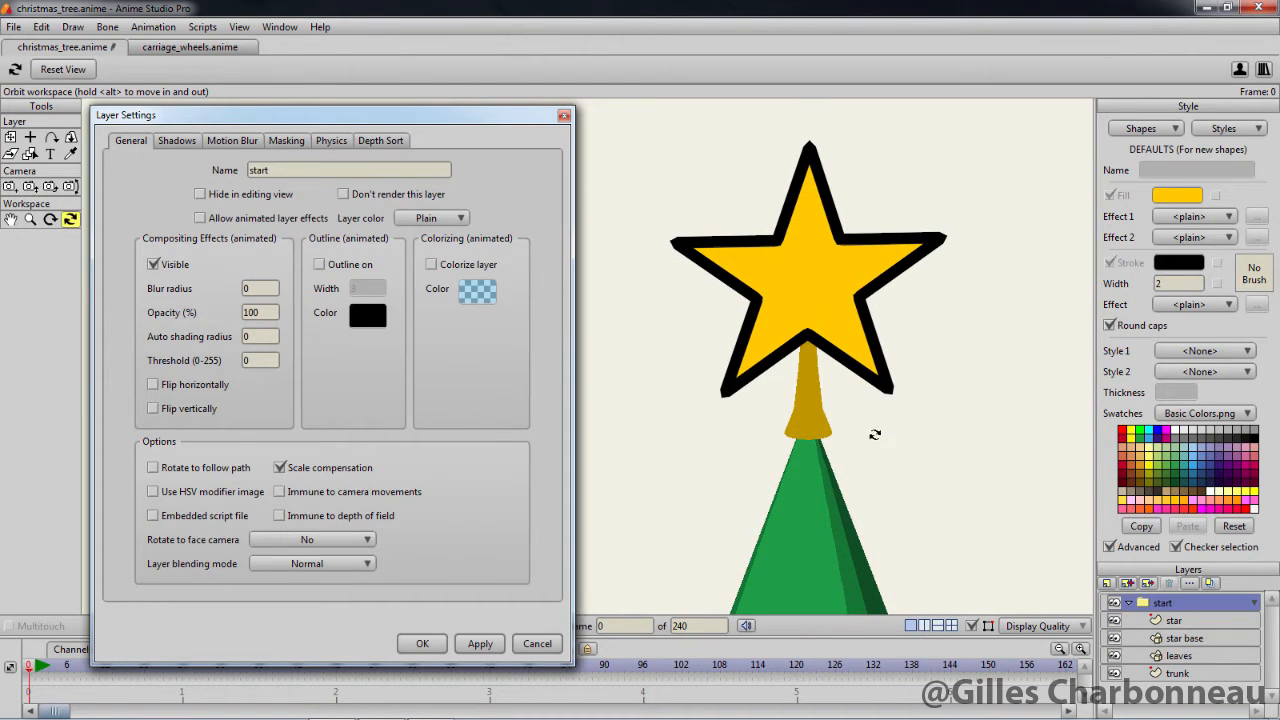
pyautogui.moveTo(871, 434)
pyautogui.mouseDown()
pyautogui.moveTo(1023, 320)
pyautogui.moveTo(926, 363)
pyautogui.moveTo(834, 356)
pyautogui.moveTo(803, 370)
pyautogui.moveTo(909, 460)
pyautogui.moveTo(943, 374)
pyautogui.moveTo(966, 487)
pyautogui.mouseUp()
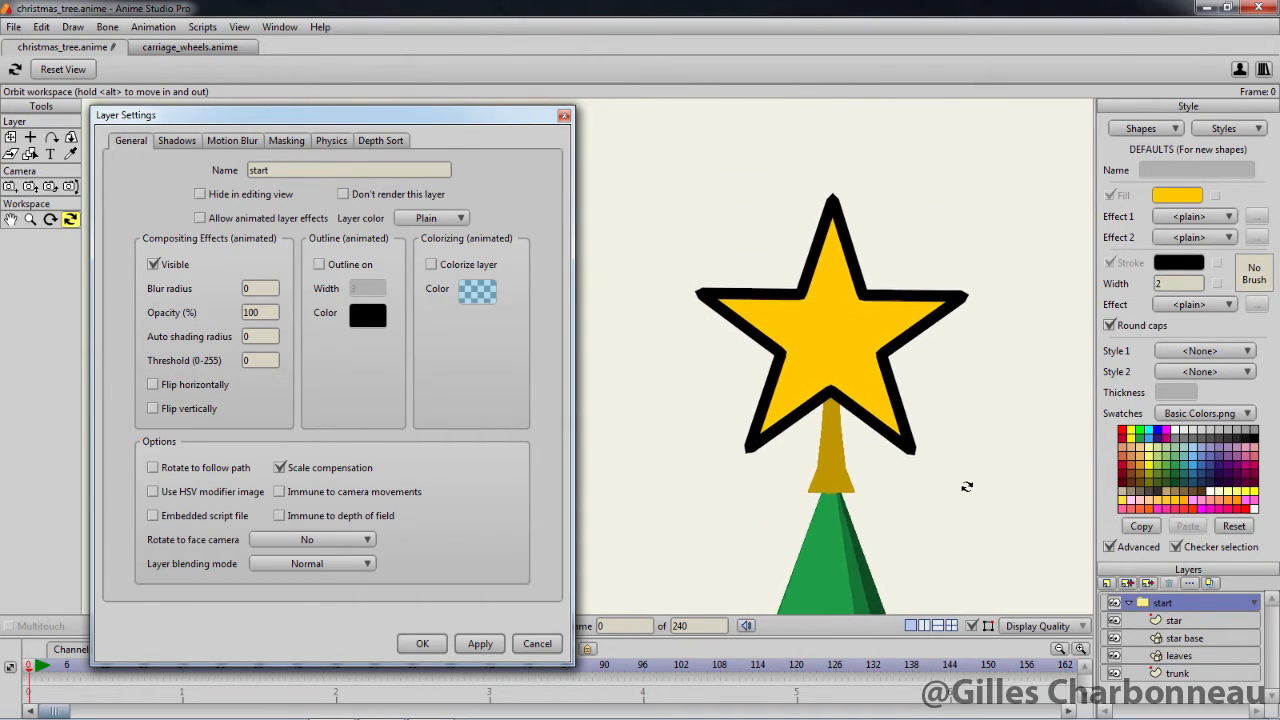
pyautogui.click(1173, 621)
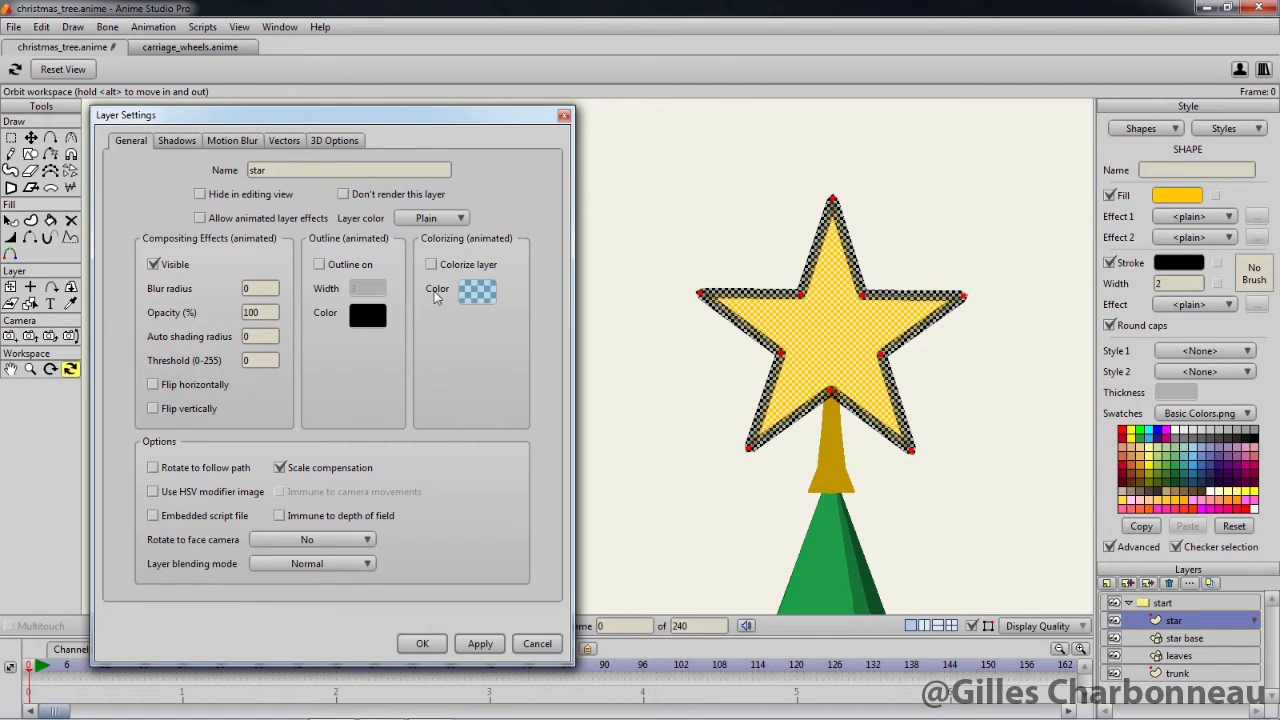
pyautogui.click(336, 141)
pyautogui.click(335, 168)
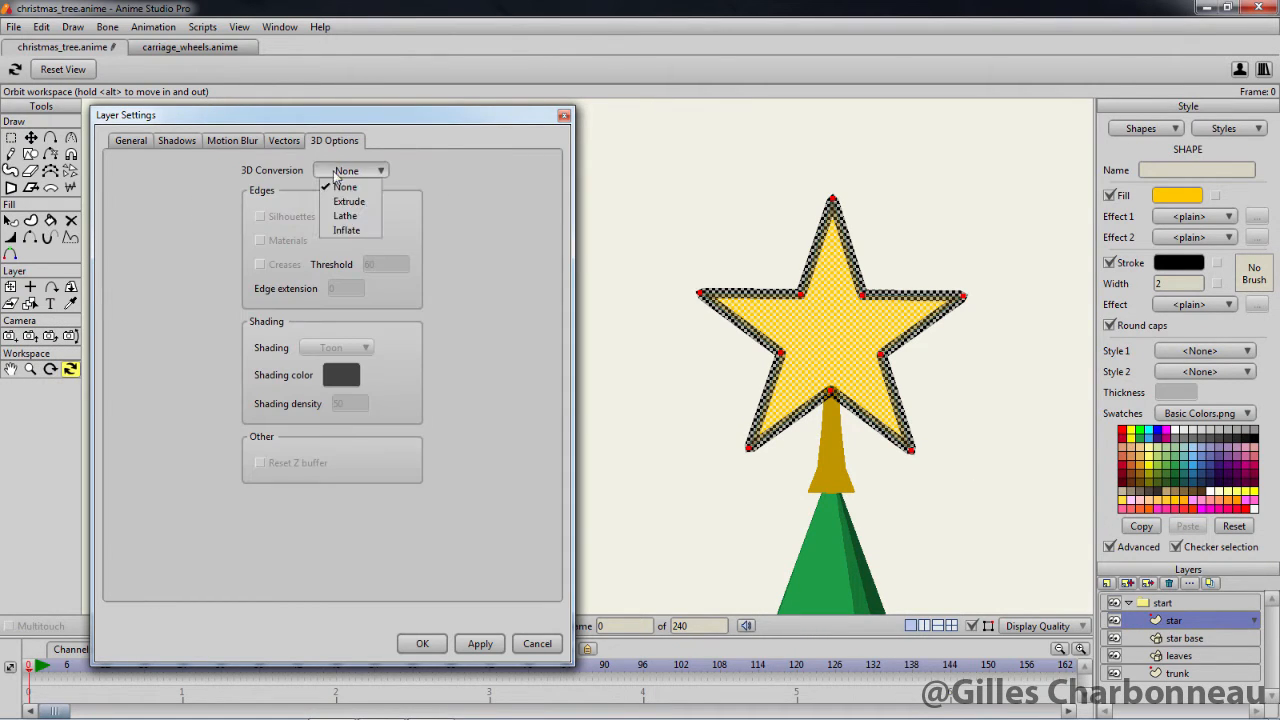
pyautogui.click(345, 230)
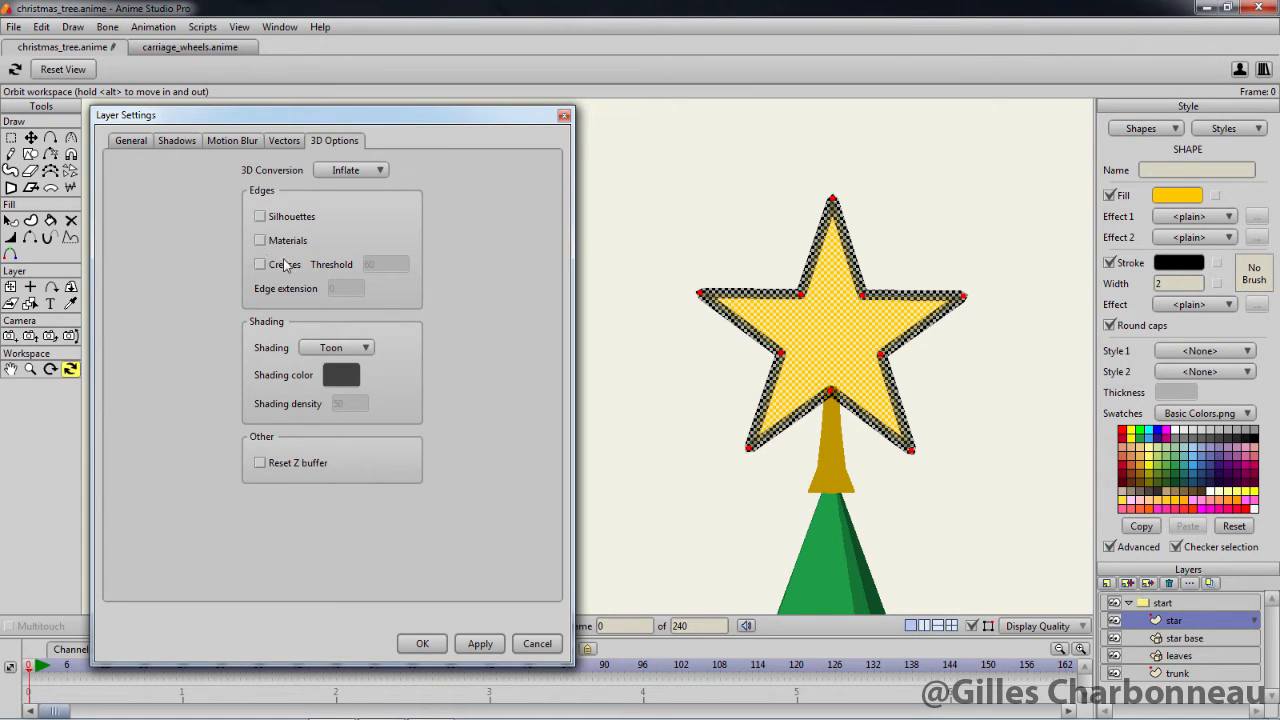
pyautogui.click(479, 643)
# Set the inflated star's thickness to 0.0150 and inspect its volume without the shape selection
pyautogui.moveTo(777, 476); pyautogui.dragTo(1106, 451)
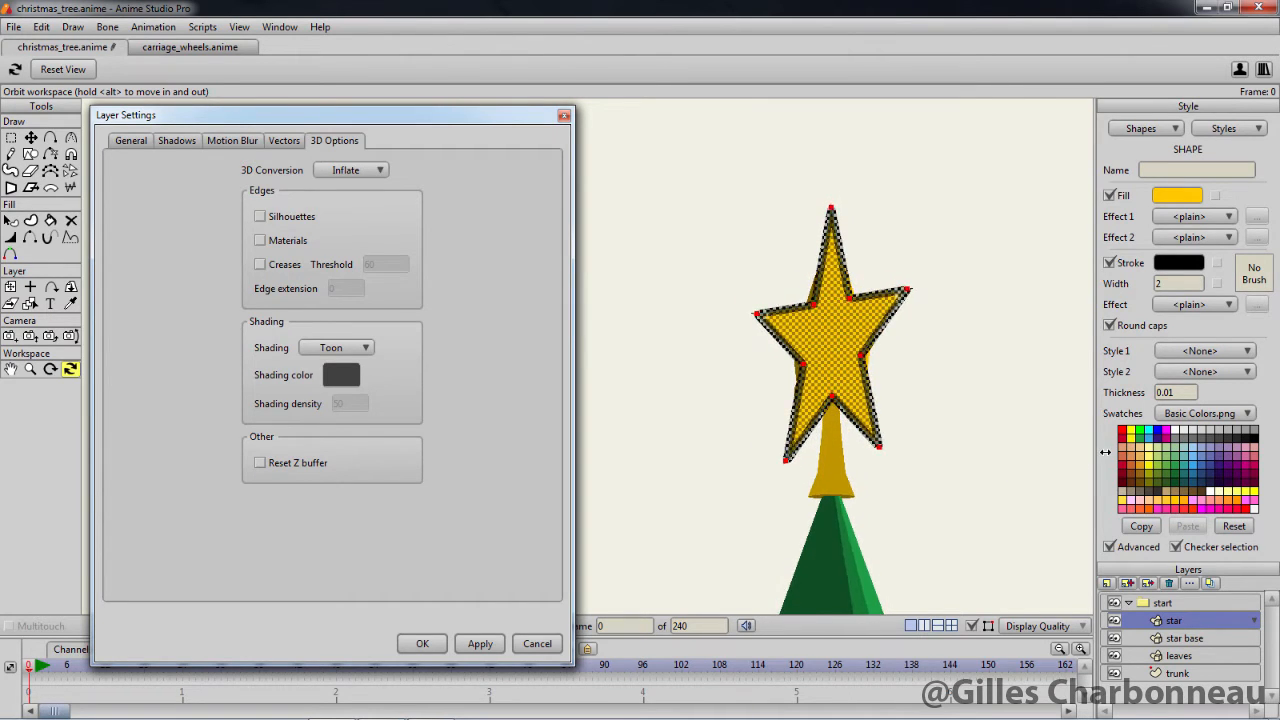
pyautogui.moveTo(947, 414); pyautogui.dragTo(856, 442)
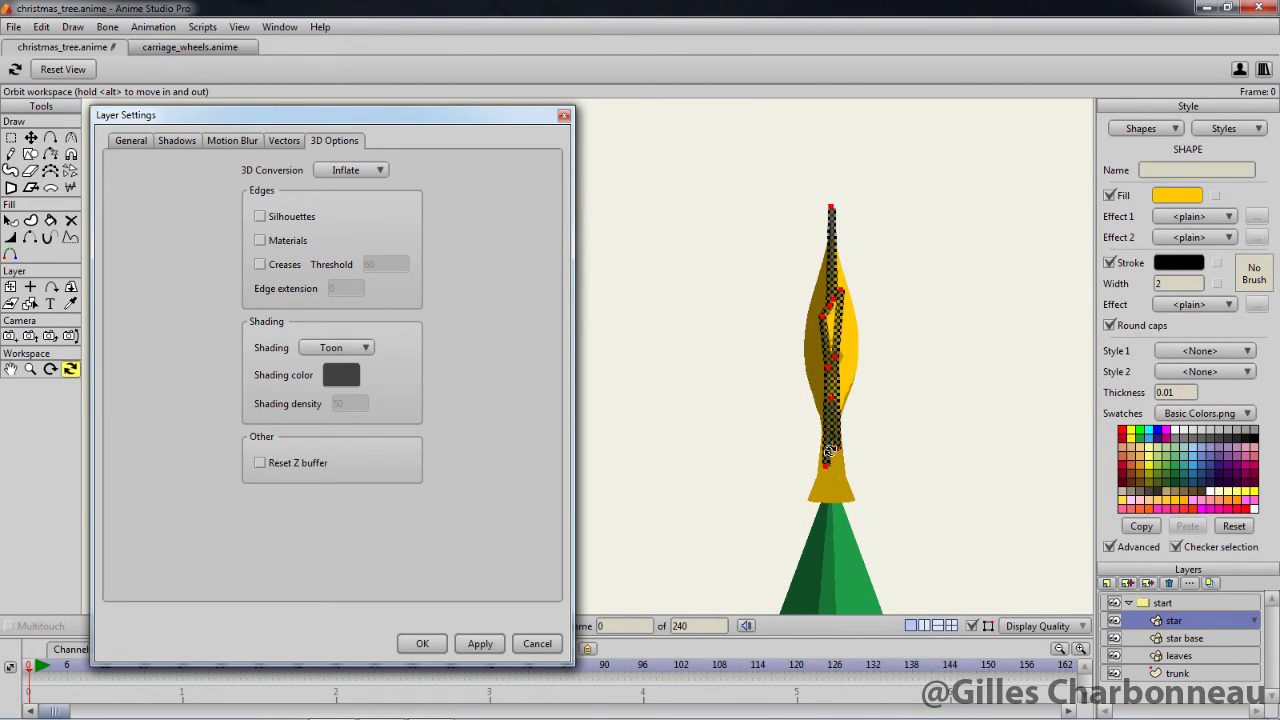
pyautogui.click(1176, 391)
pyautogui.write('50')
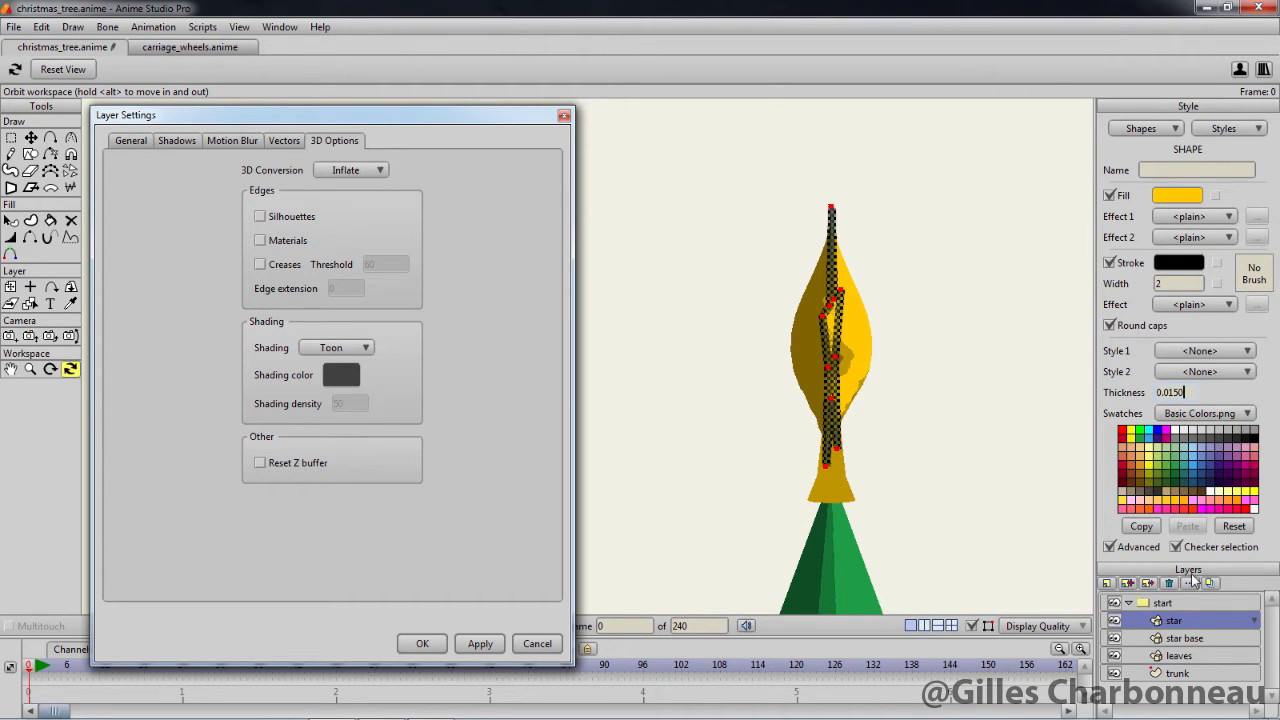
pyautogui.click(1188, 604)
pyautogui.moveTo(889, 443)
pyautogui.mouseDown()
pyautogui.moveTo(649, 429)
pyautogui.moveTo(1071, 429)
pyautogui.moveTo(937, 442)
pyautogui.moveTo(809, 371)
pyautogui.moveTo(689, 429)
pyautogui.moveTo(831, 374)
pyautogui.moveTo(1082, 432)
pyautogui.moveTo(891, 451)
pyautogui.mouseUp()
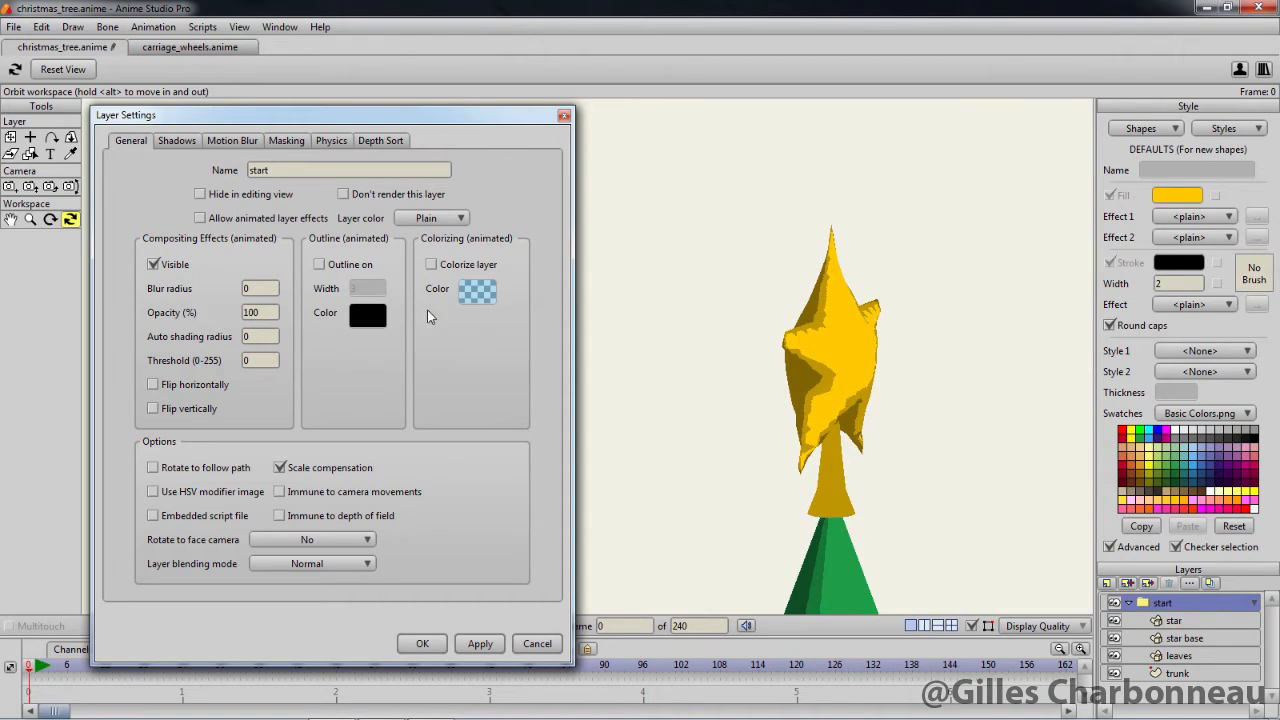
# Convert the trunk layer's ellipse to 3D with the Extrude option and apply it
pyautogui.click(1180, 674)
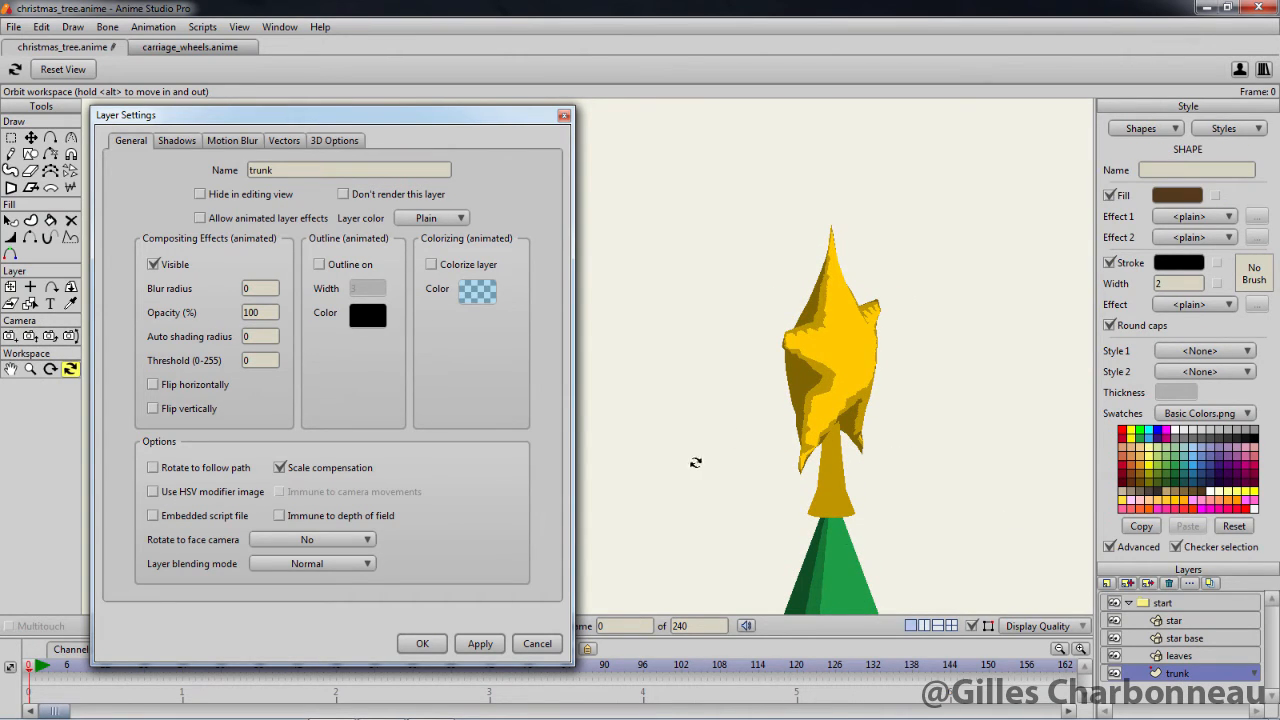
pyautogui.moveTo(711, 494); pyautogui.dragTo(652, 60)
pyautogui.moveTo(790, 415); pyautogui.dragTo(806, 82)
pyautogui.moveTo(831, 408); pyautogui.dragTo(831, 275)
pyautogui.moveTo(869, 477)
pyautogui.mouseDown()
pyautogui.moveTo(789, 126)
pyautogui.moveTo(824, 158)
pyautogui.moveTo(829, 446)
pyautogui.moveTo(923, 449)
pyautogui.moveTo(920, 432)
pyautogui.moveTo(894, 423)
pyautogui.moveTo(948, 445)
pyautogui.moveTo(580, 449)
pyautogui.moveTo(640, 449)
pyautogui.mouseUp()
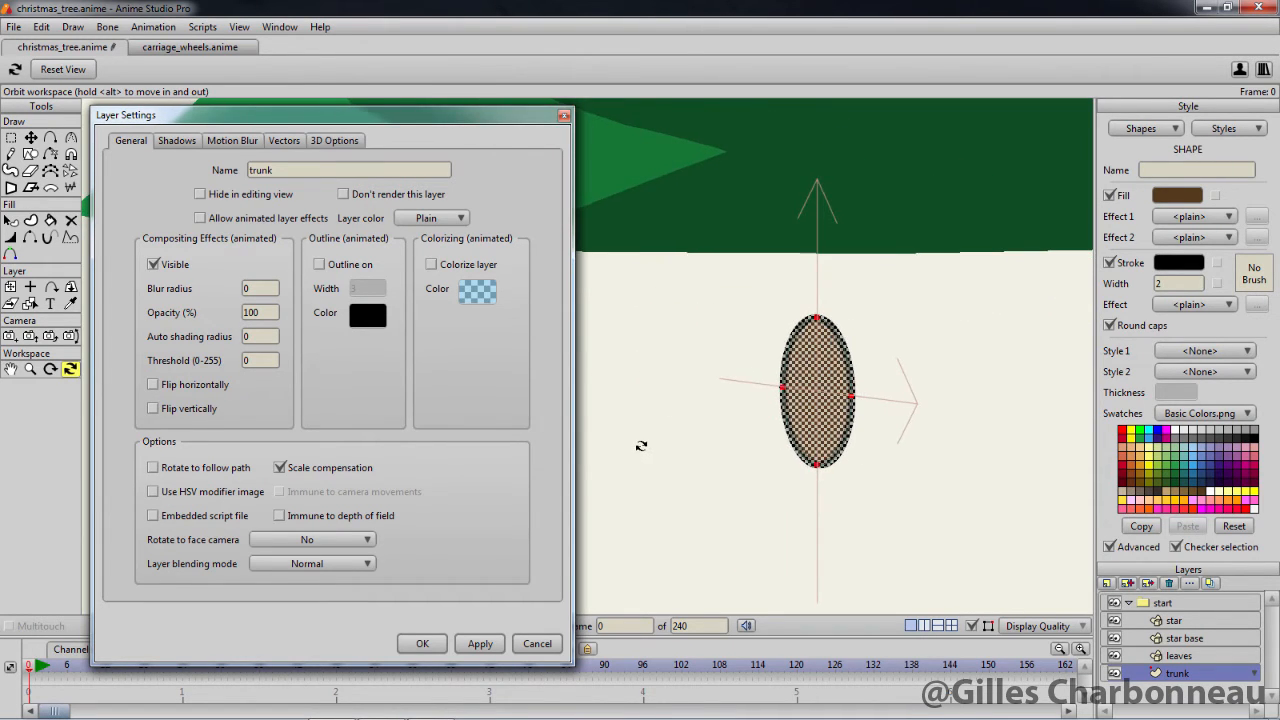
pyautogui.click(352, 141)
pyautogui.click(366, 170)
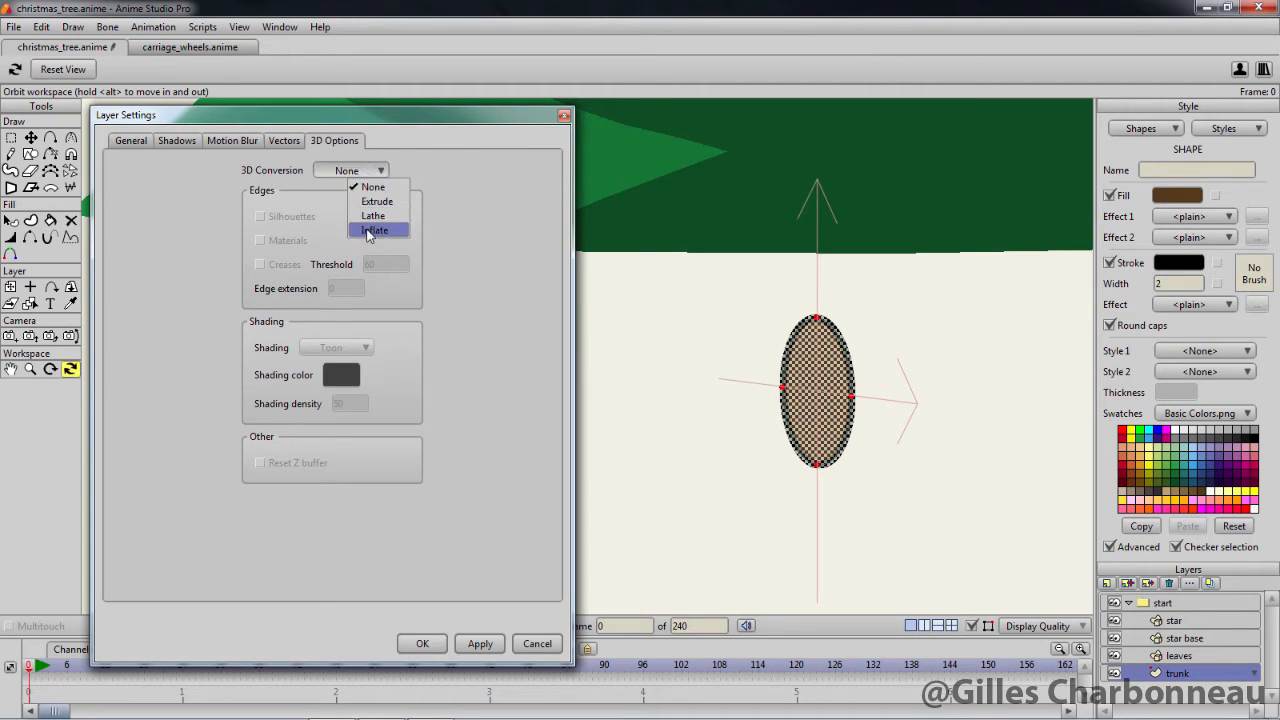
pyautogui.click(376, 201)
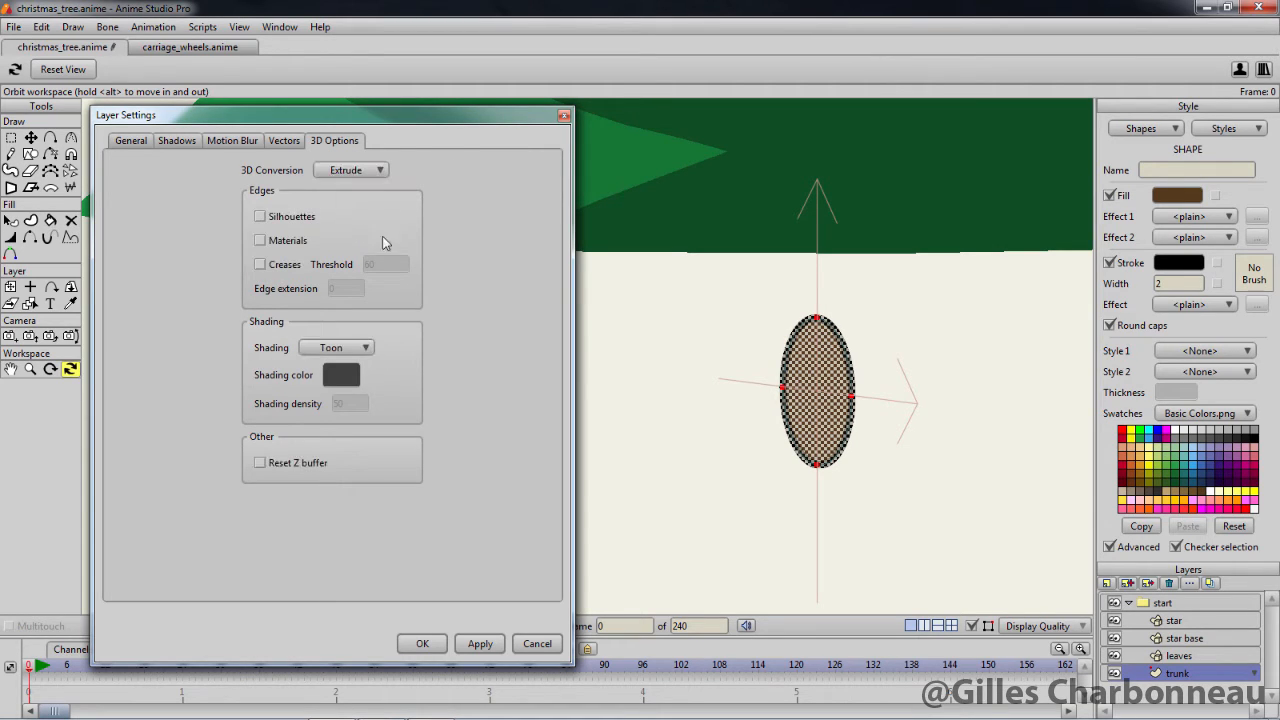
pyautogui.click(478, 644)
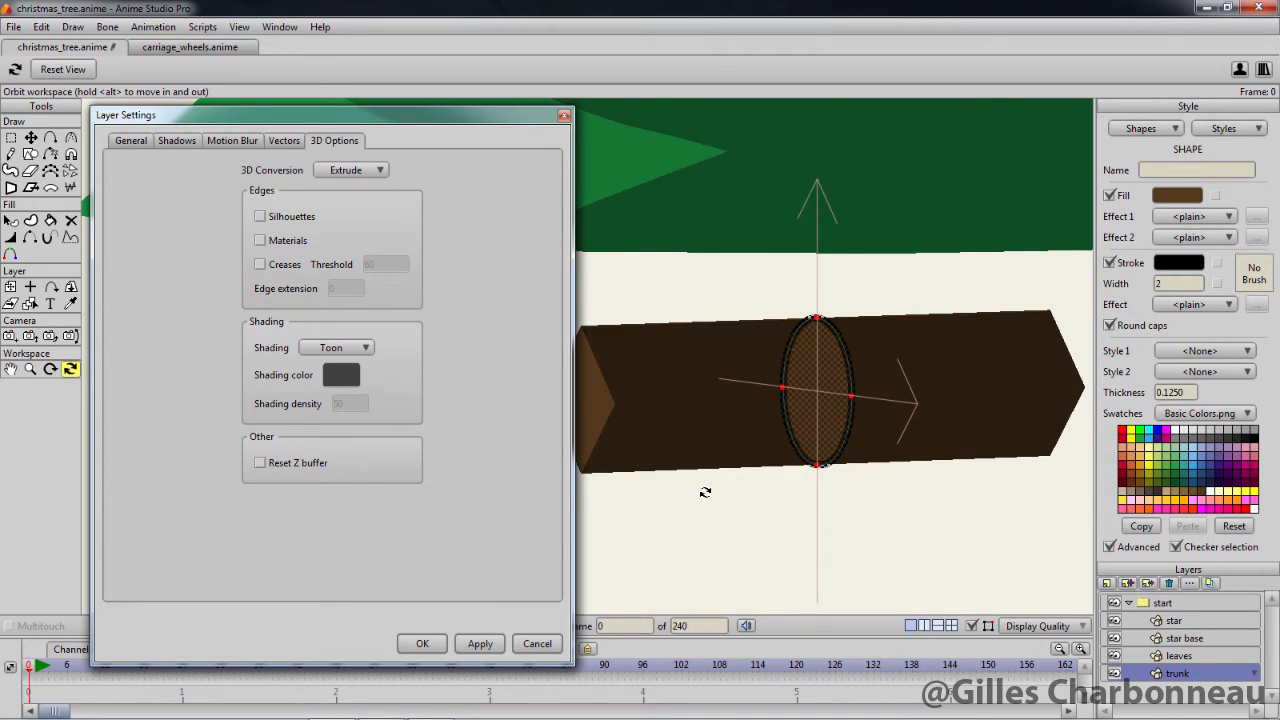
# Try a thickness of 0.0850 on the extruded trunk, then restore it to 0.1250
pyautogui.scroll(-2, 705, 492)
pyautogui.moveTo(709, 490); pyautogui.dragTo(781, 519)
pyautogui.click(1192, 392)
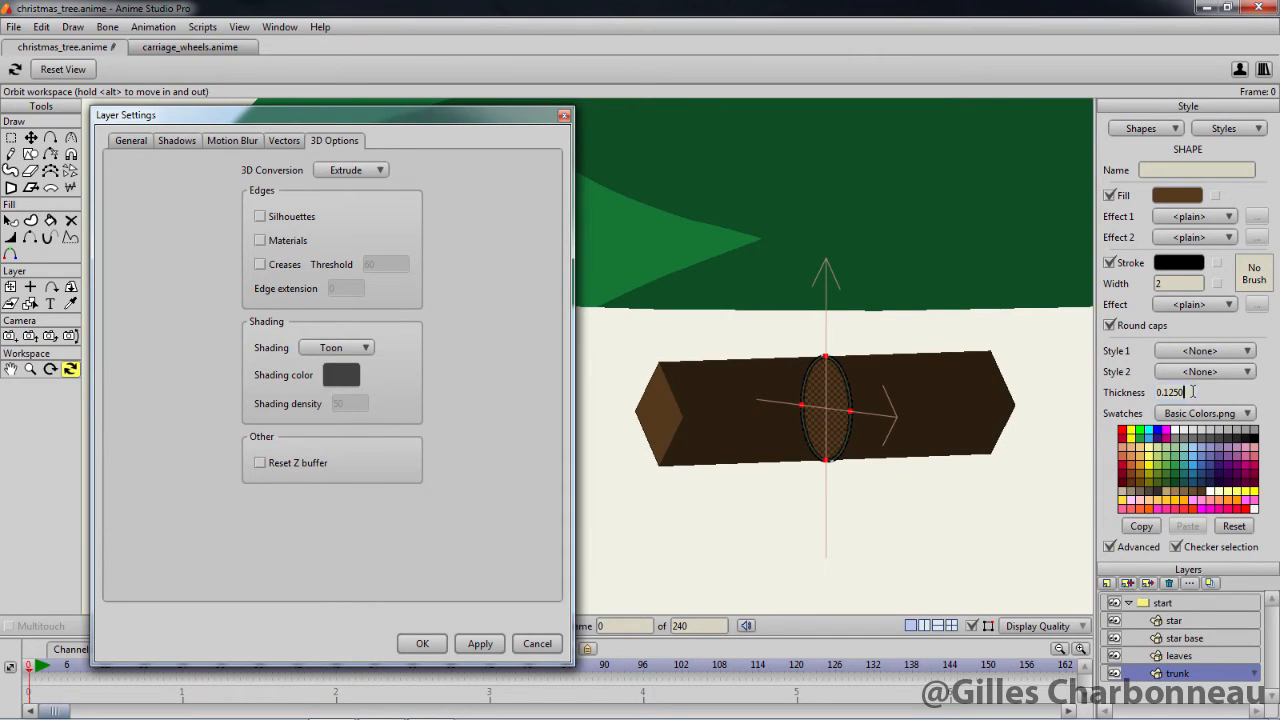
pyautogui.scroll(-8, 1192, 392)
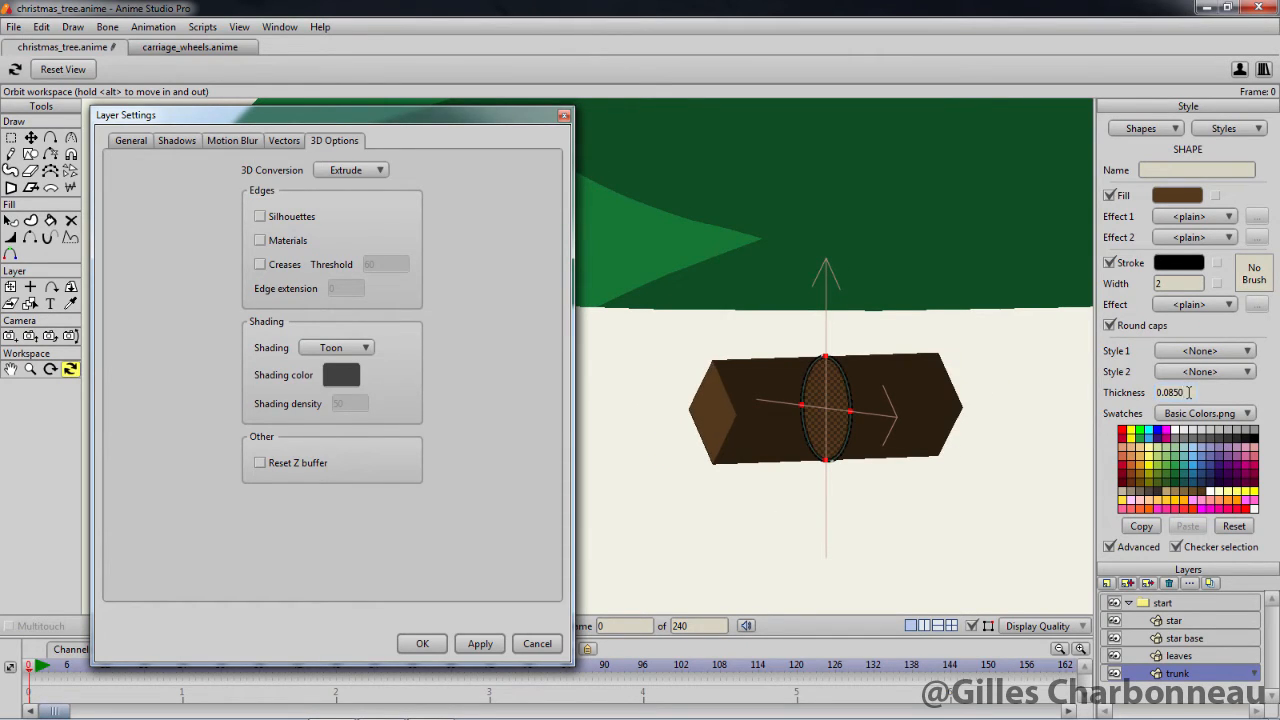
pyautogui.scroll(4, 1187, 392)
pyautogui.scroll(4, 1187, 392)
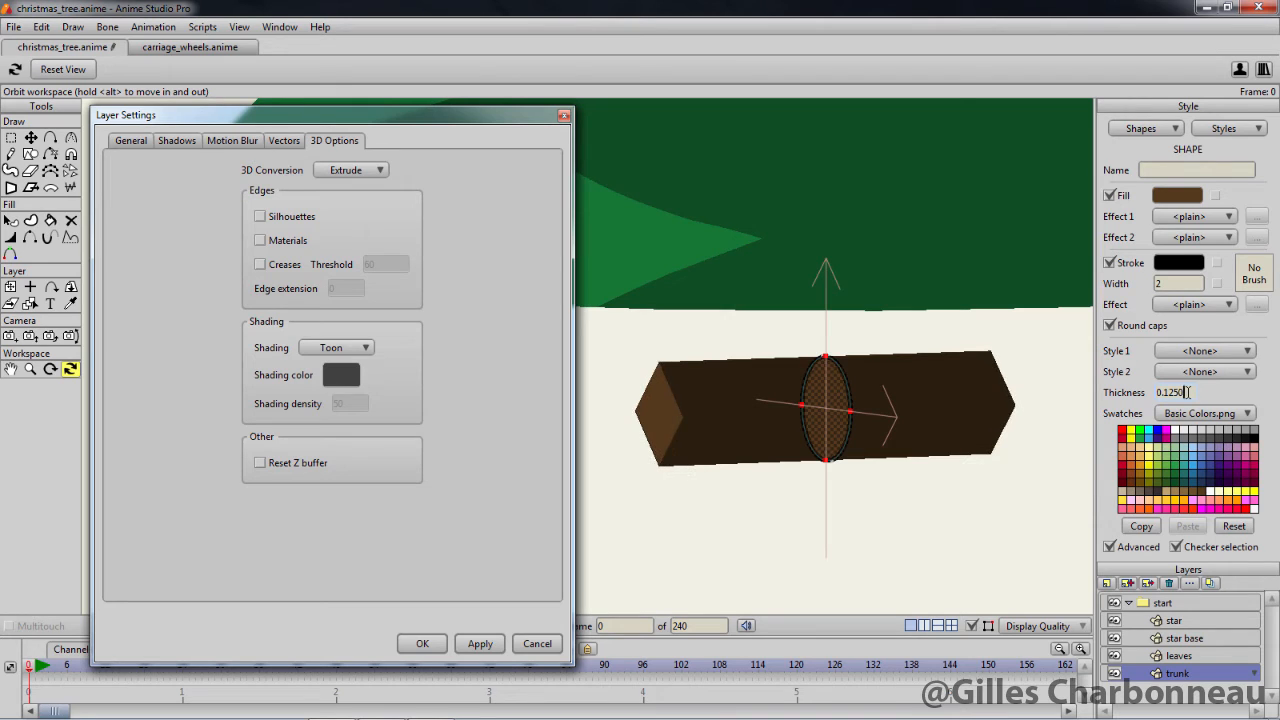
# Confirm the trunk's layer settings and rotate the trunk layer to 90 degrees around the X axis
pyautogui.moveTo(908, 560); pyautogui.dragTo(978, 544)
pyautogui.scroll(3, 975, 504)
pyautogui.scroll(-8, 975, 503)
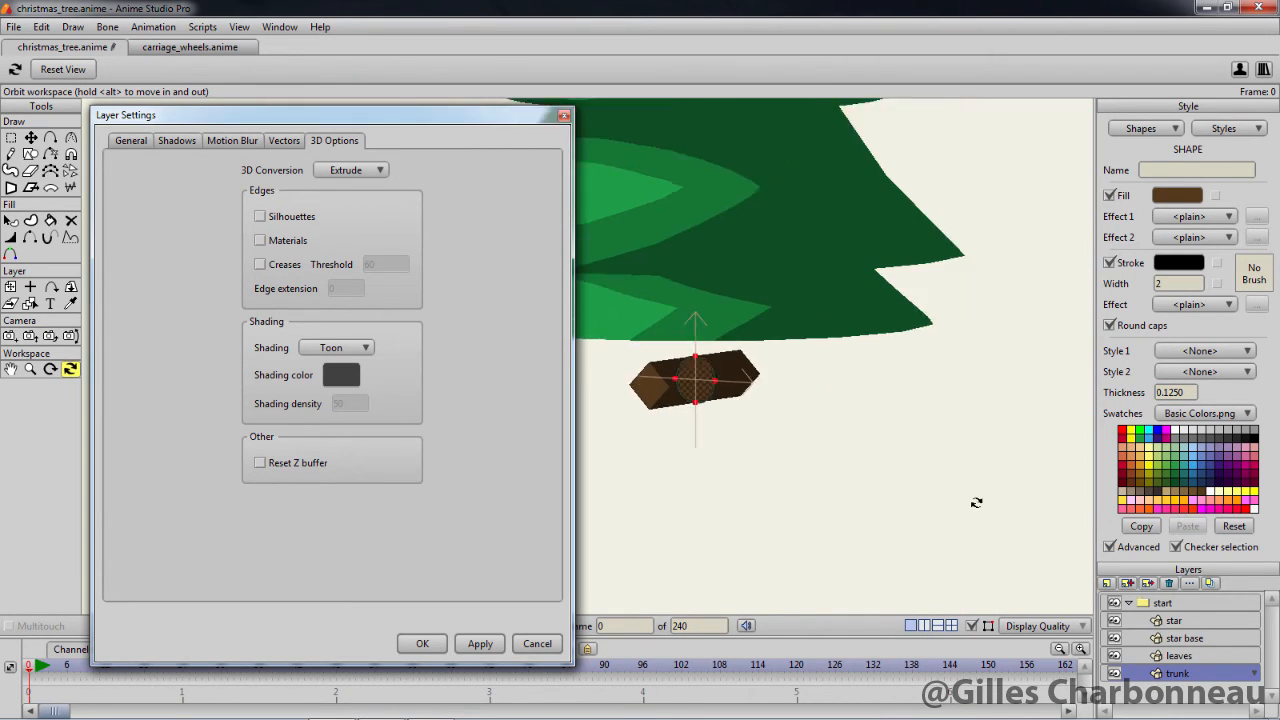
pyautogui.moveTo(851, 440); pyautogui.dragTo(1008, 488)
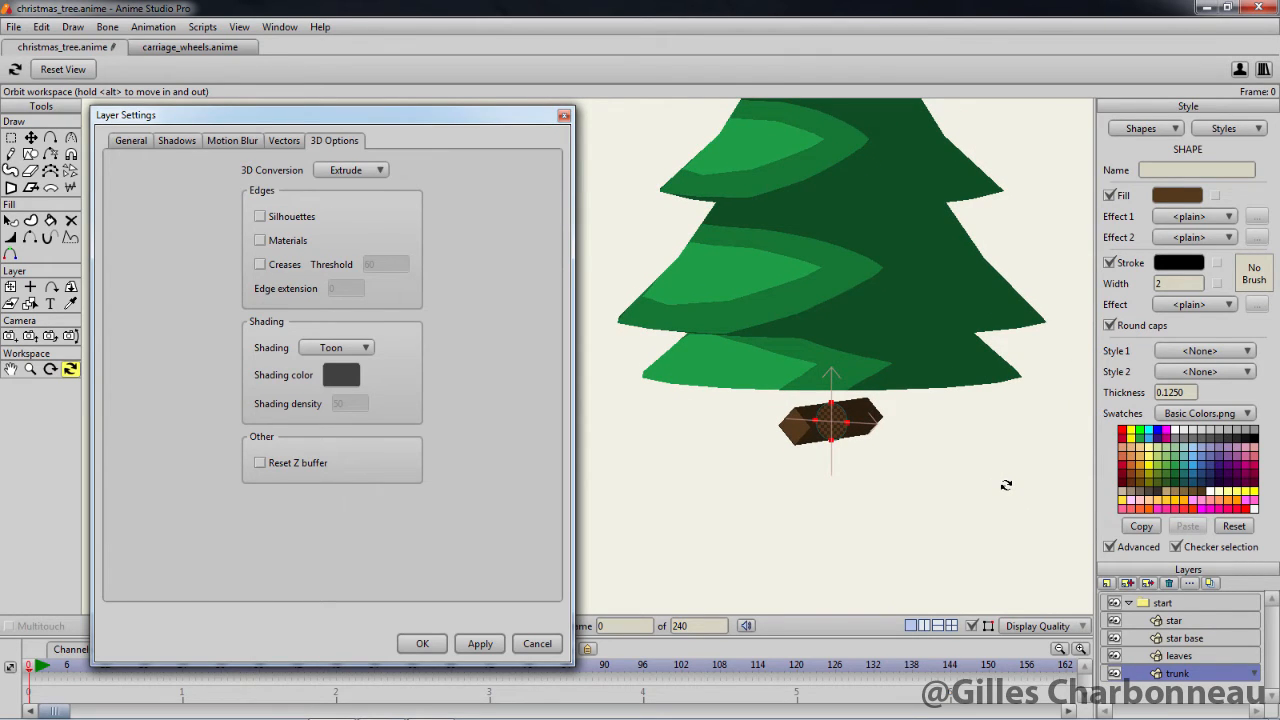
pyautogui.click(421, 644)
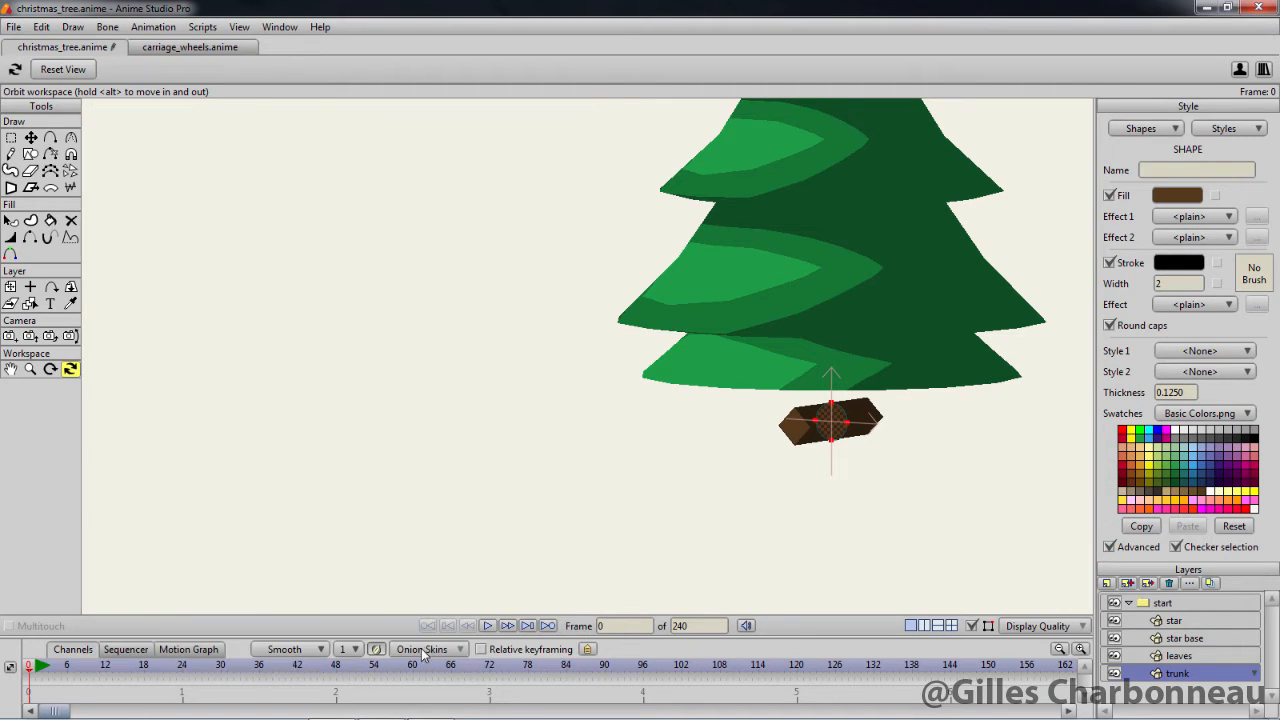
pyautogui.click(72, 289)
pyautogui.click(102, 68)
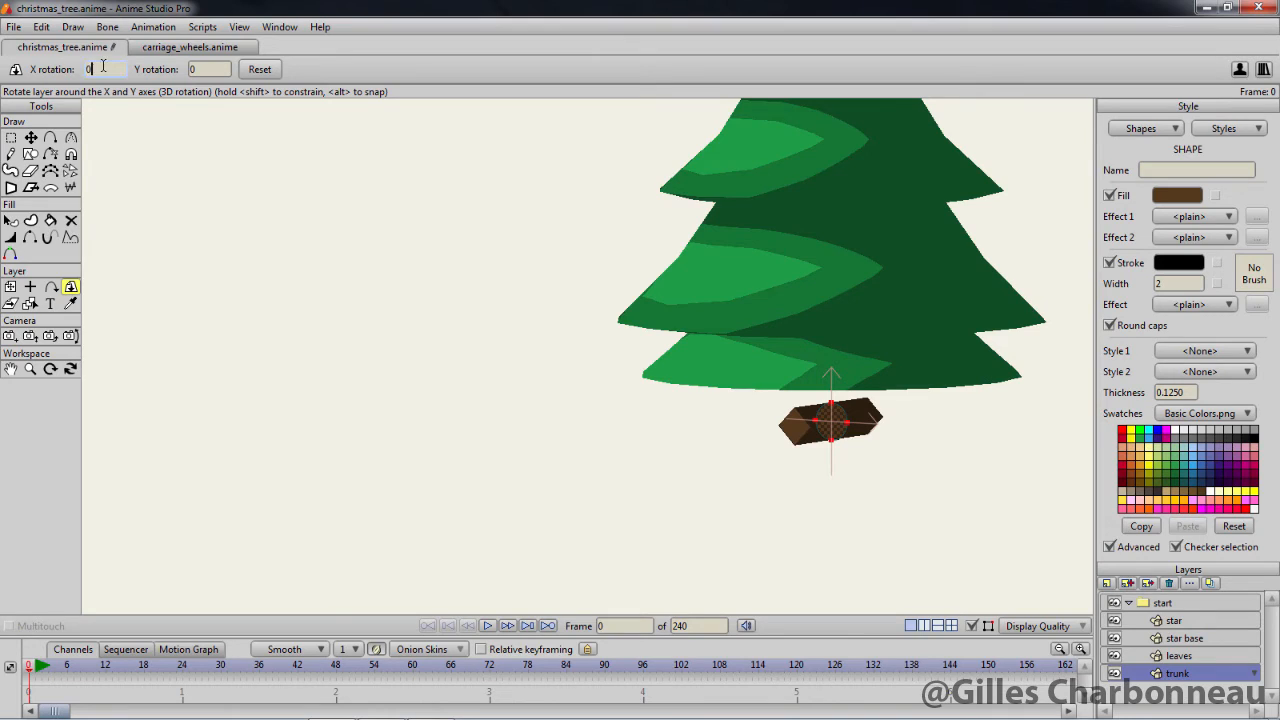
pyautogui.scroll(-3, 103, 65)
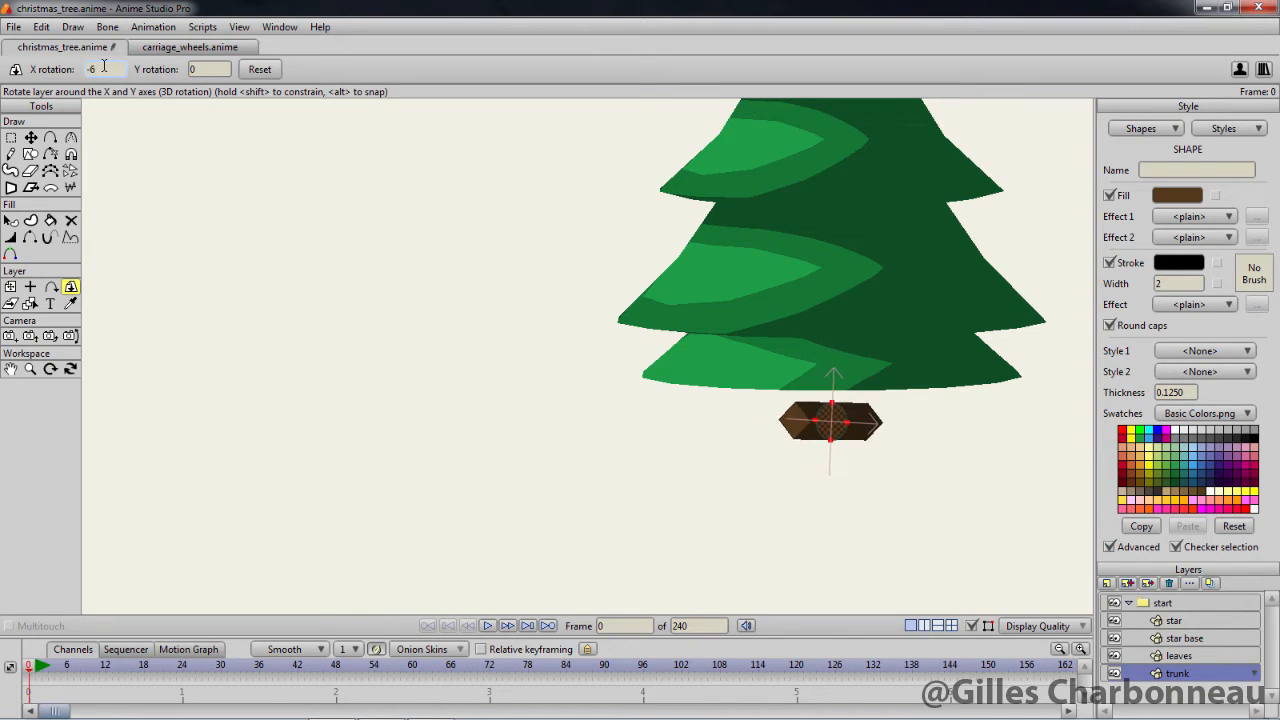
pyautogui.scroll(-2, 104, 67)
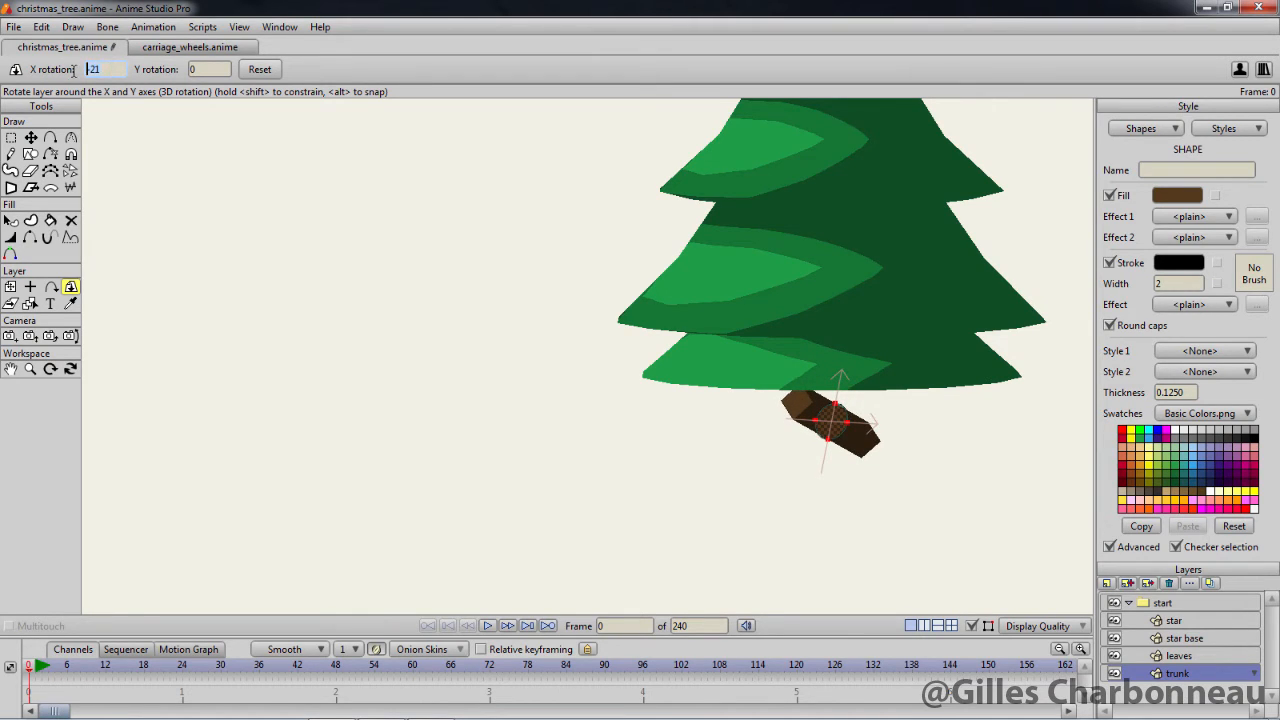
pyautogui.write('90')
pyautogui.press('Return')
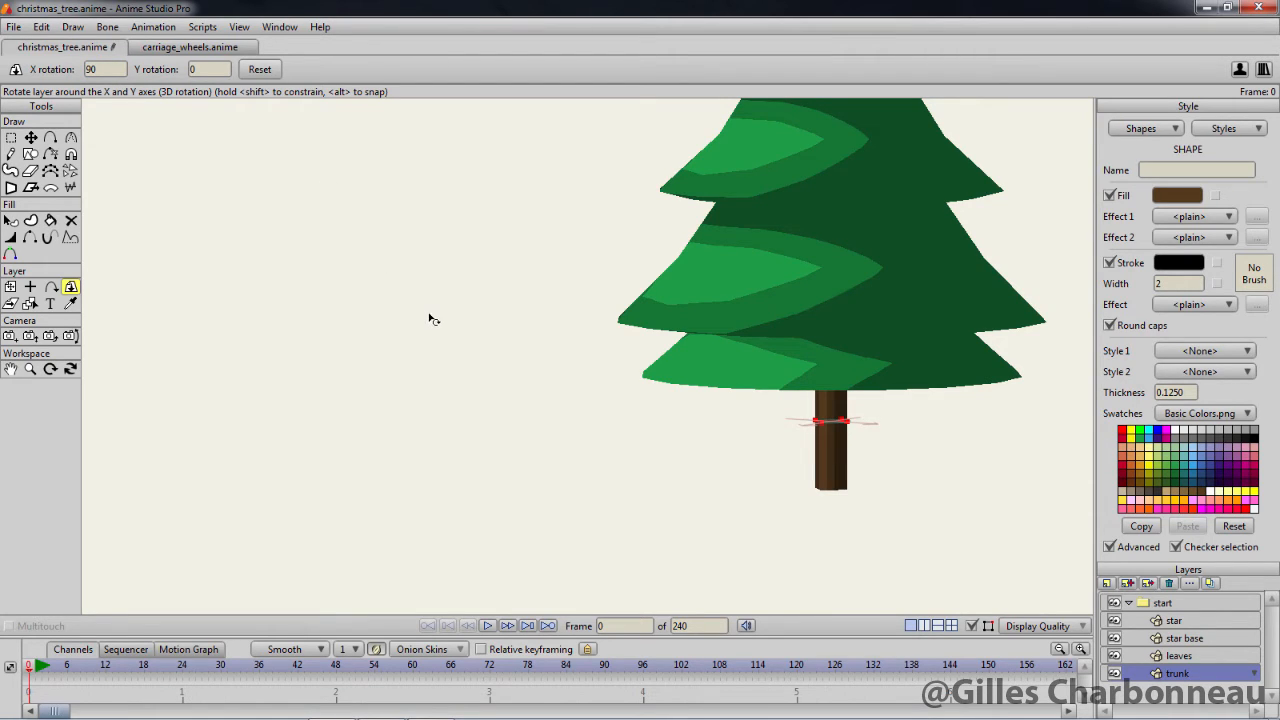
# Reset the workspace view and render frame 0 to check the whole tree
pyautogui.hotkey('ctrl', 'r')
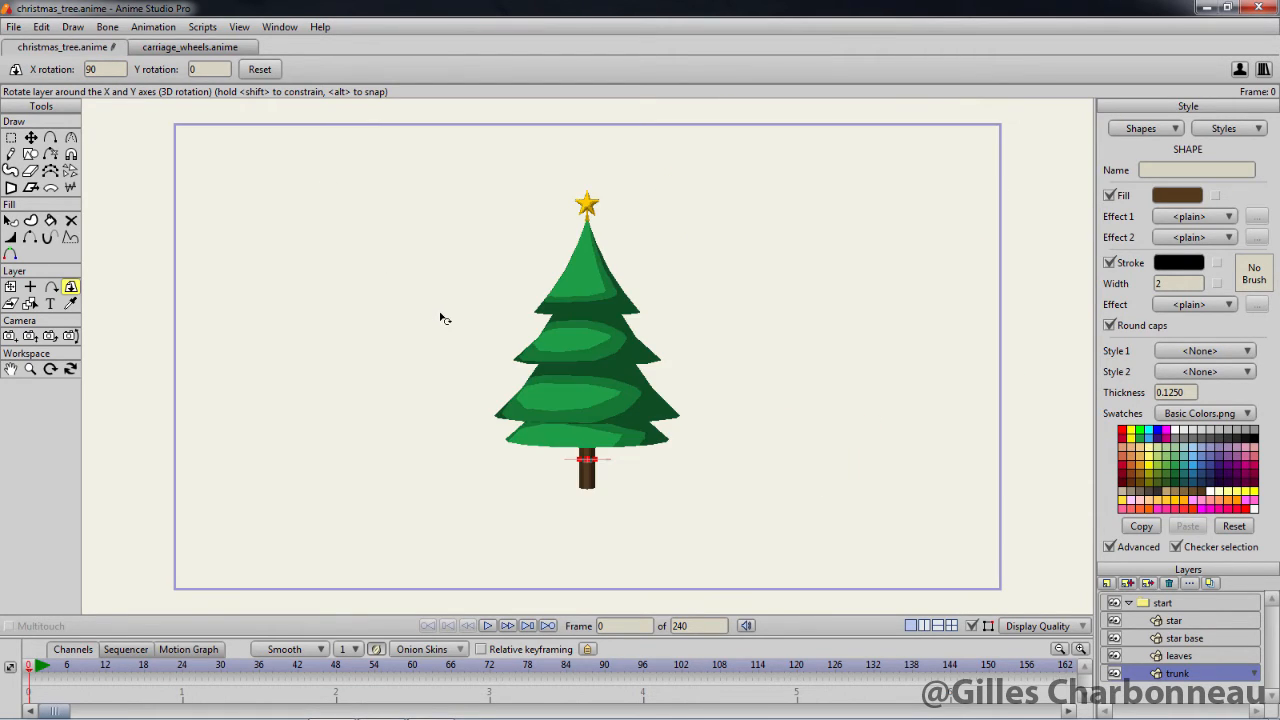
pyautogui.hotkey('ctrl', 'r')
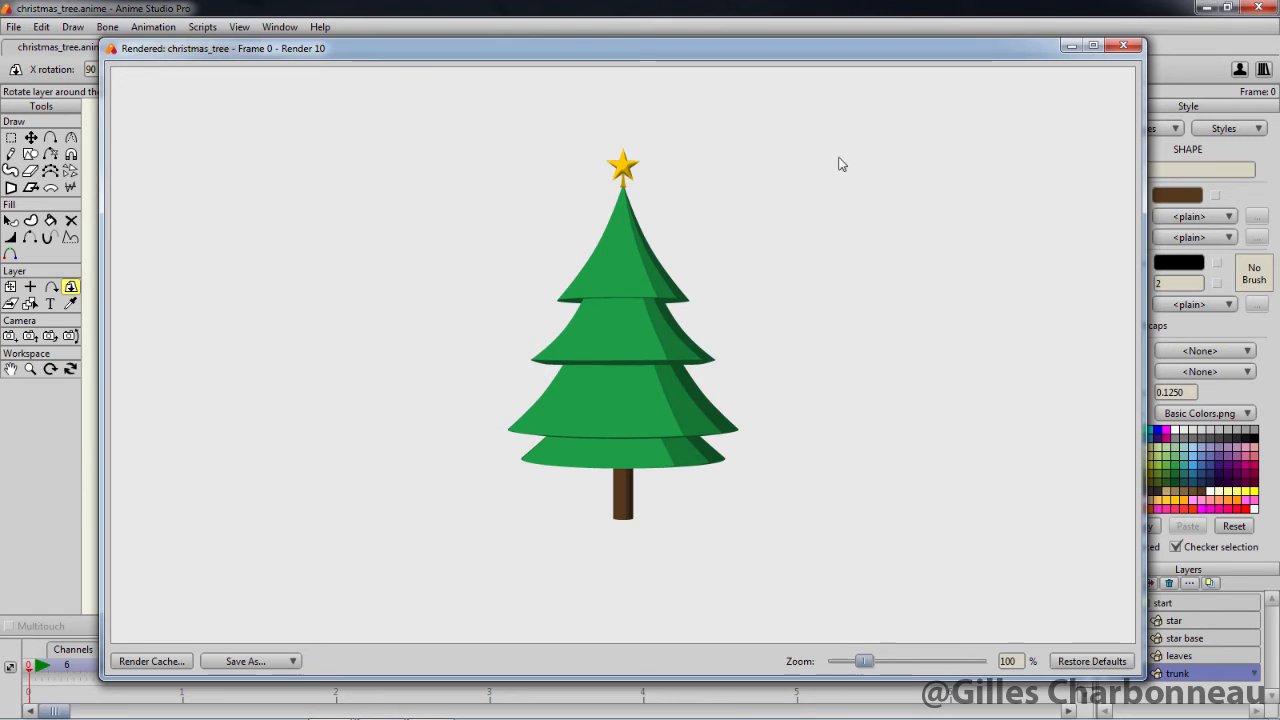
pyautogui.click(1123, 46)
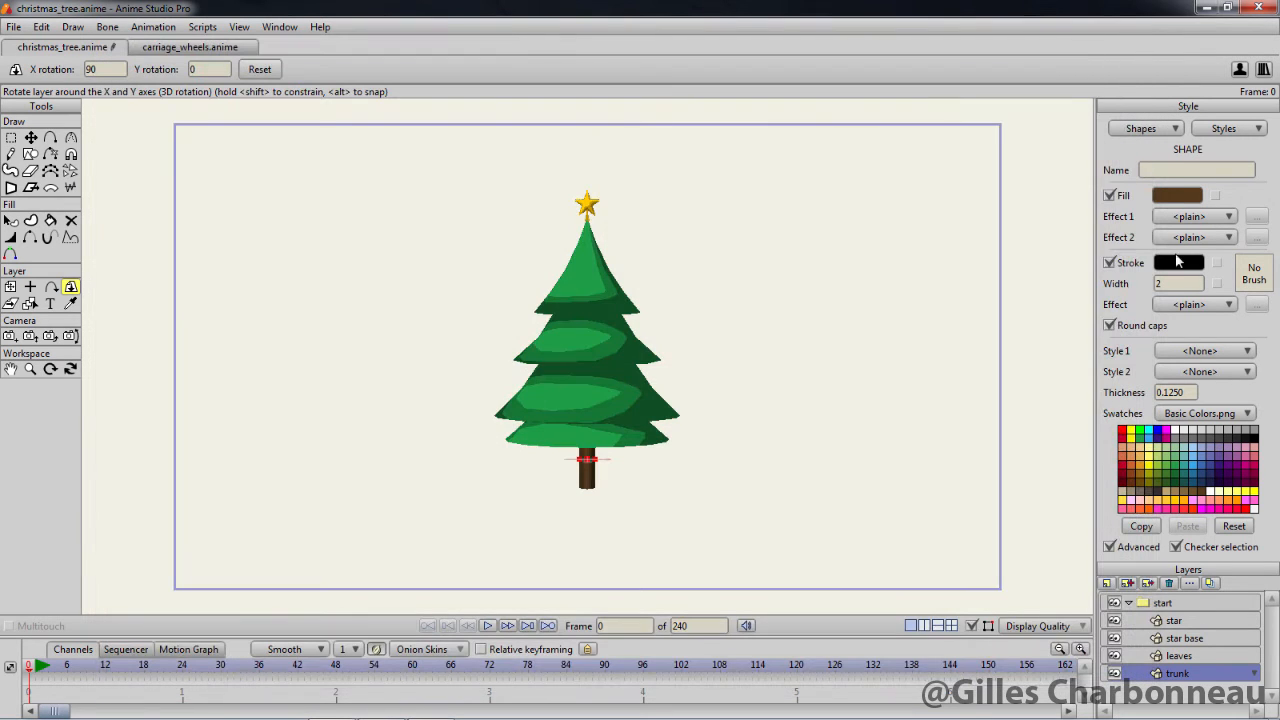
# Hide the advanced style options and turn on the layer shadow for the start group layer
pyautogui.click(1110, 546)
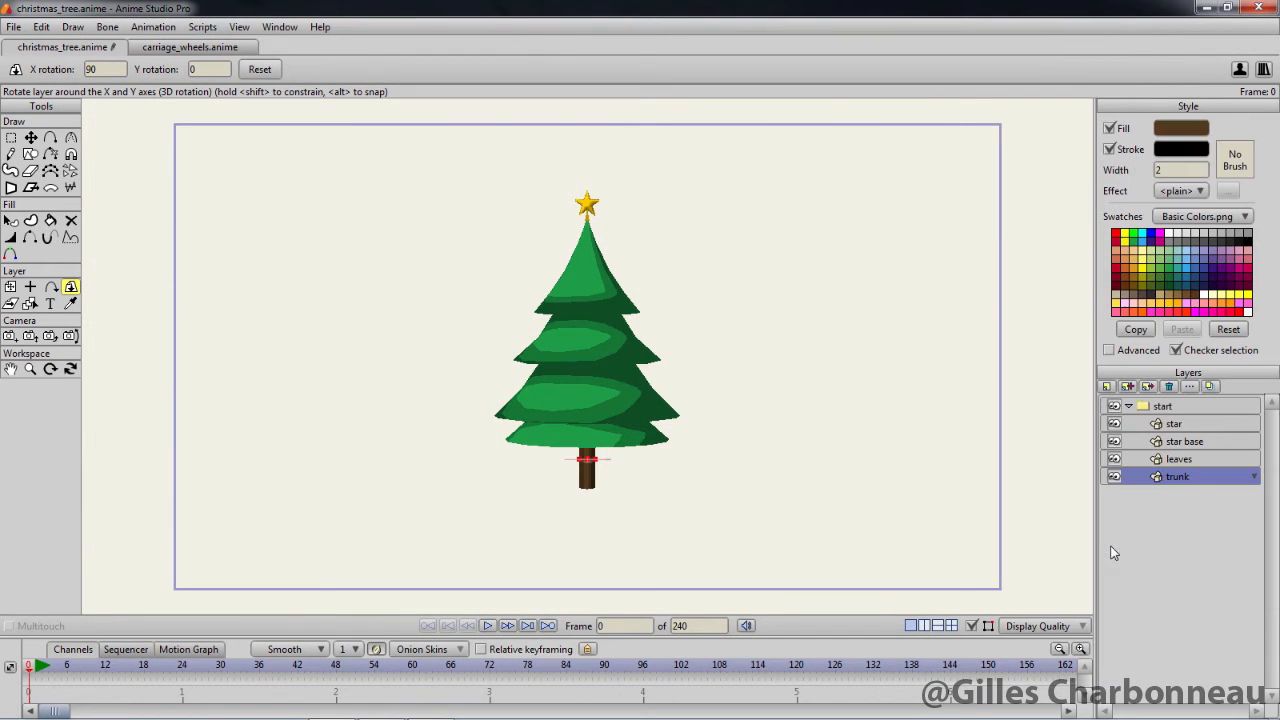
pyautogui.click(1162, 406)
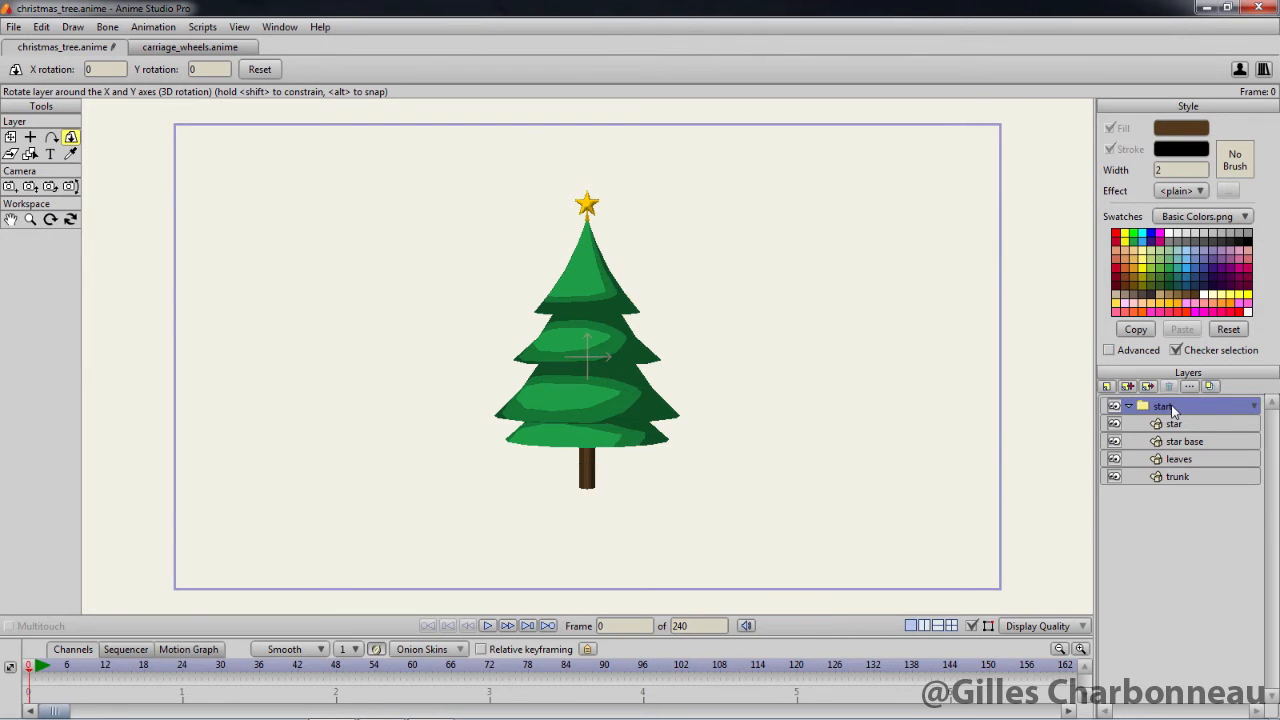
pyautogui.doubleClick(1170, 408)
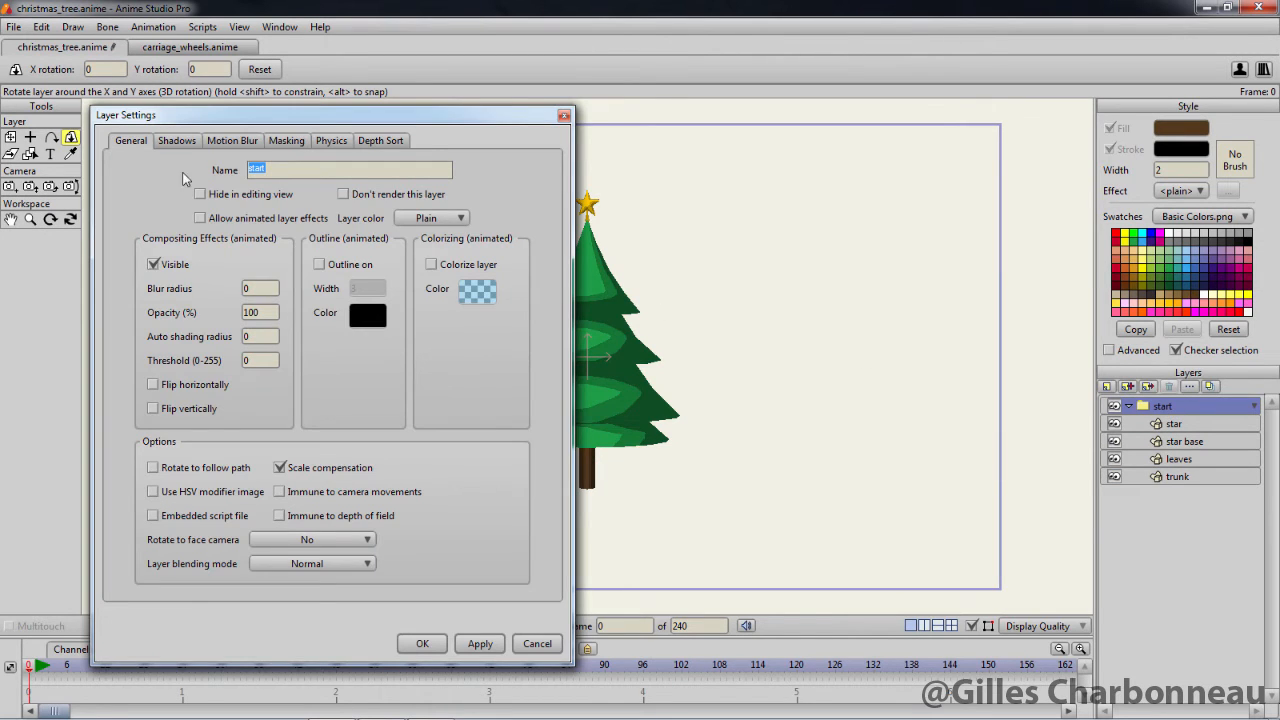
pyautogui.click(166, 142)
pyautogui.click(134, 192)
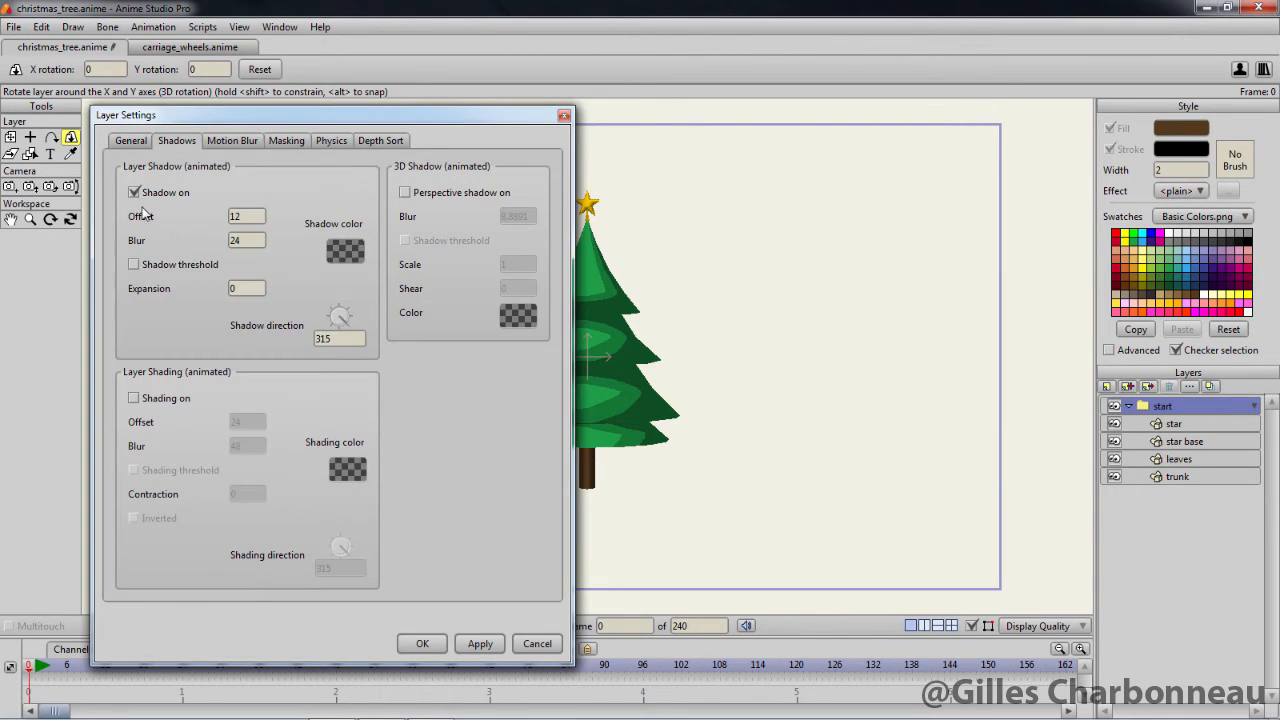
# Set the group's layer shadow to offset 0, blur 0 and expansion 3
pyautogui.click(255, 217)
pyautogui.write('0')
pyautogui.click(240, 241)
pyautogui.write('0')
pyautogui.click(246, 292)
# Make the shadow colour fully opaque black with alpha 255 and apply the group's layer settings
pyautogui.click(328, 252)
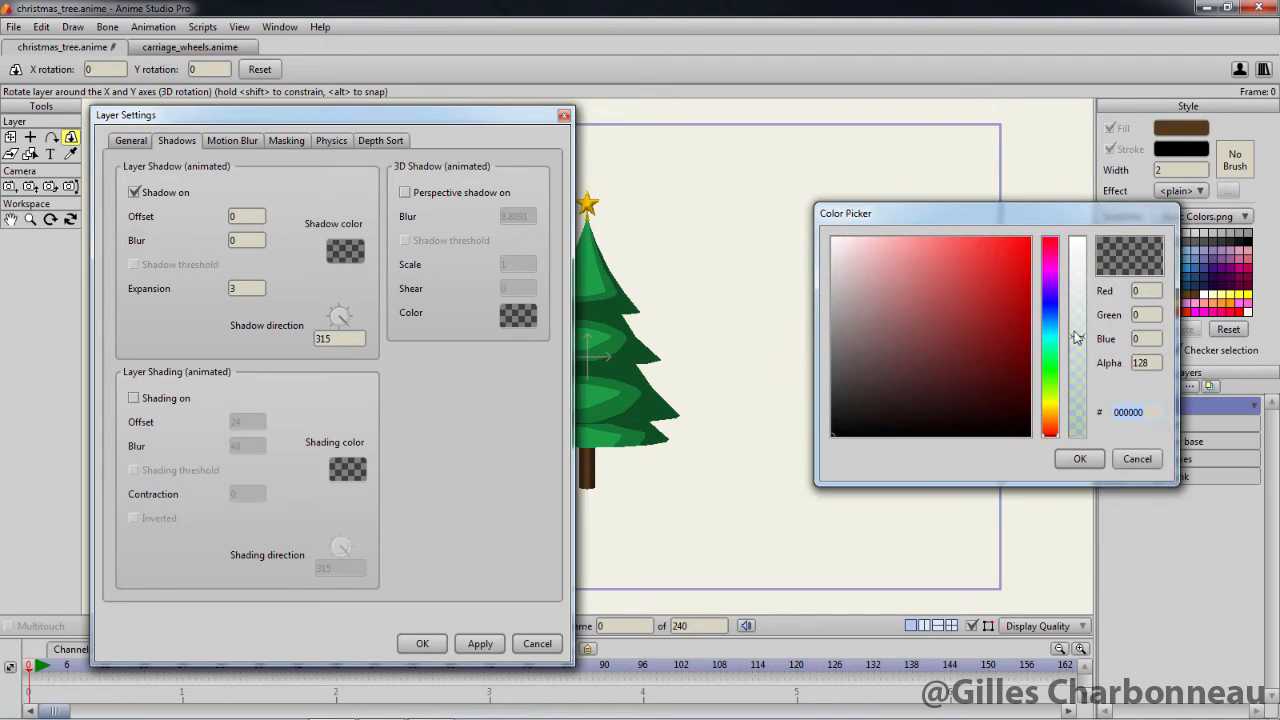
pyautogui.moveTo(1079, 342); pyautogui.dragTo(1077, 245)
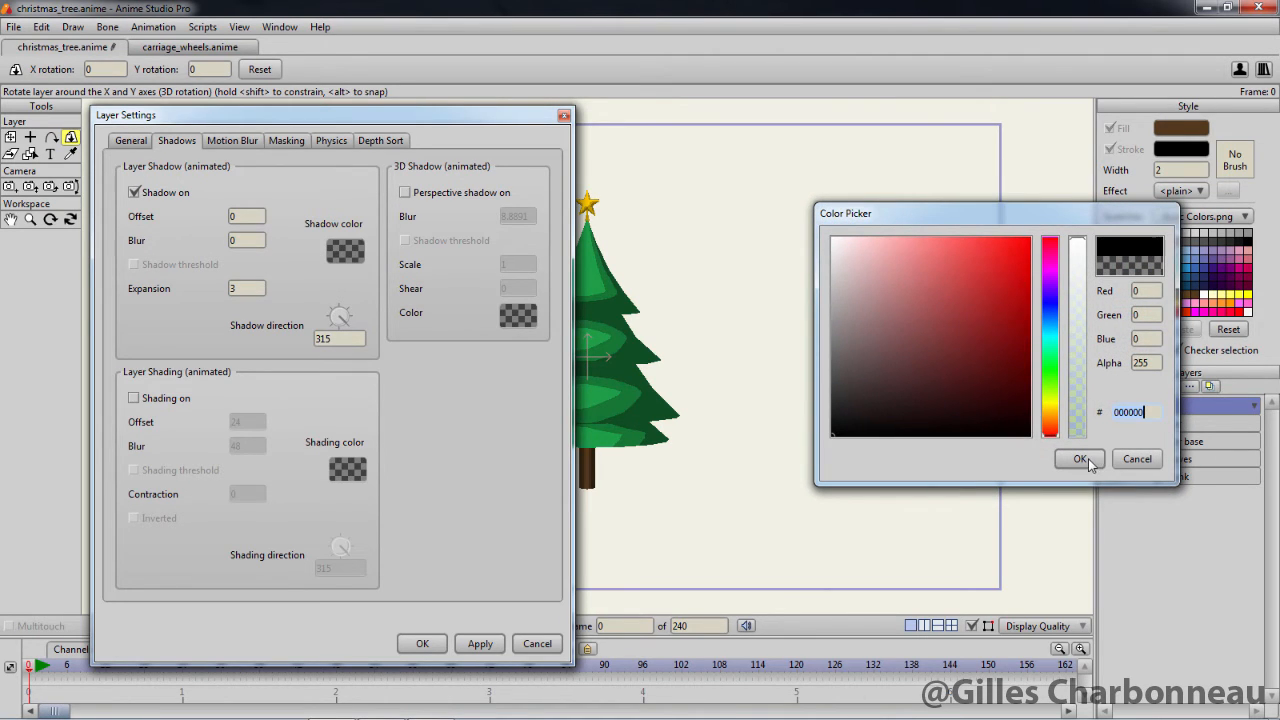
pyautogui.click(1088, 460)
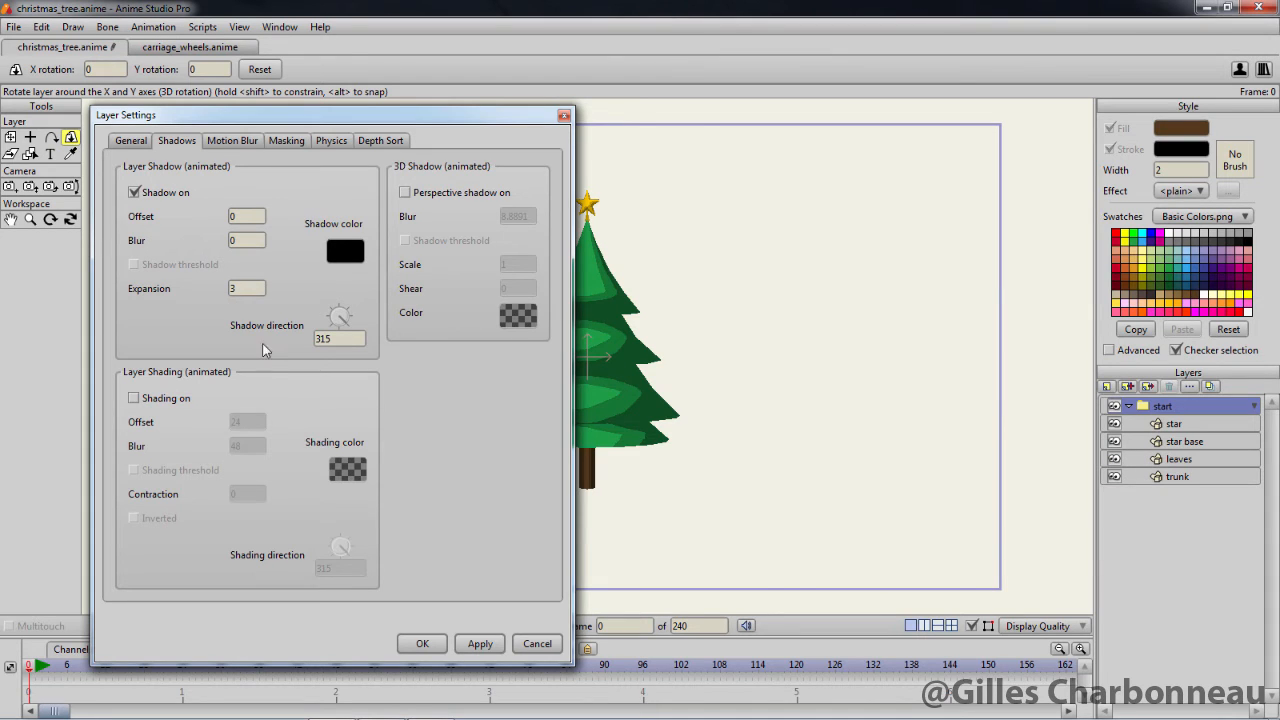
pyautogui.click(481, 646)
pyautogui.click(432, 644)
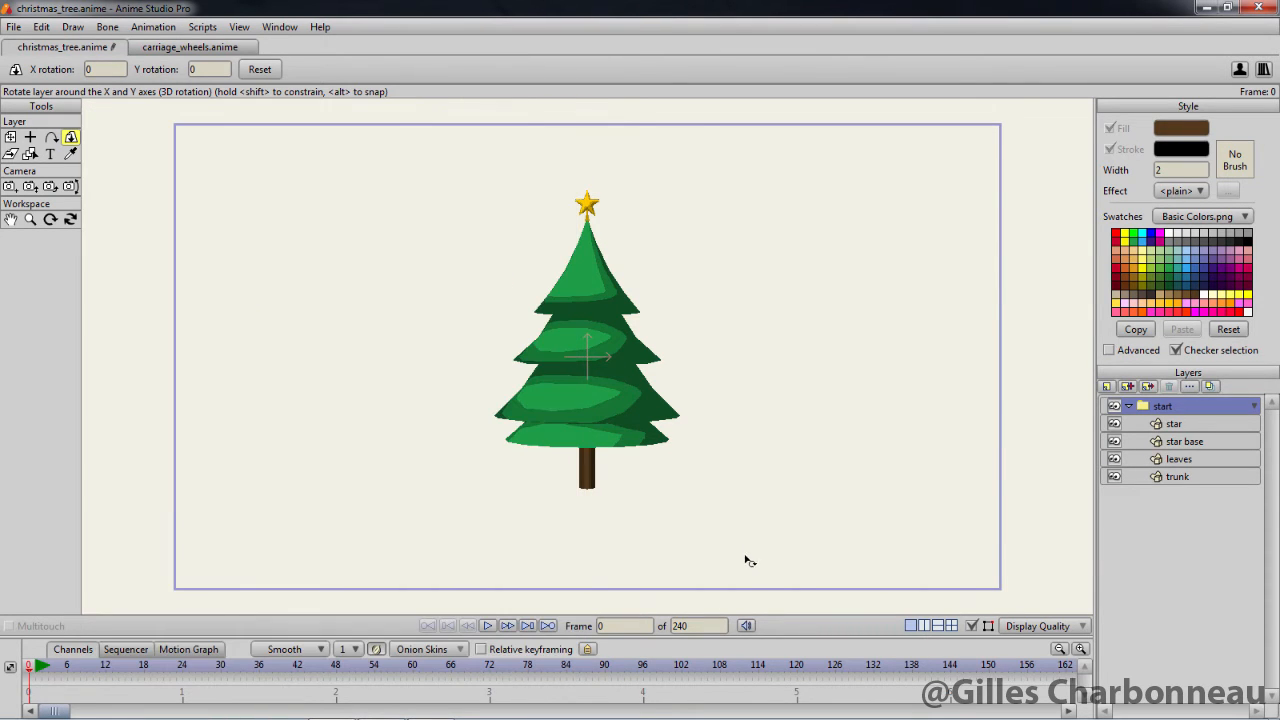
# Render frame 0 to check the outlined tree and duplicate the collapsed start group twice
pyautogui.hotkey('ctrl', 'r')
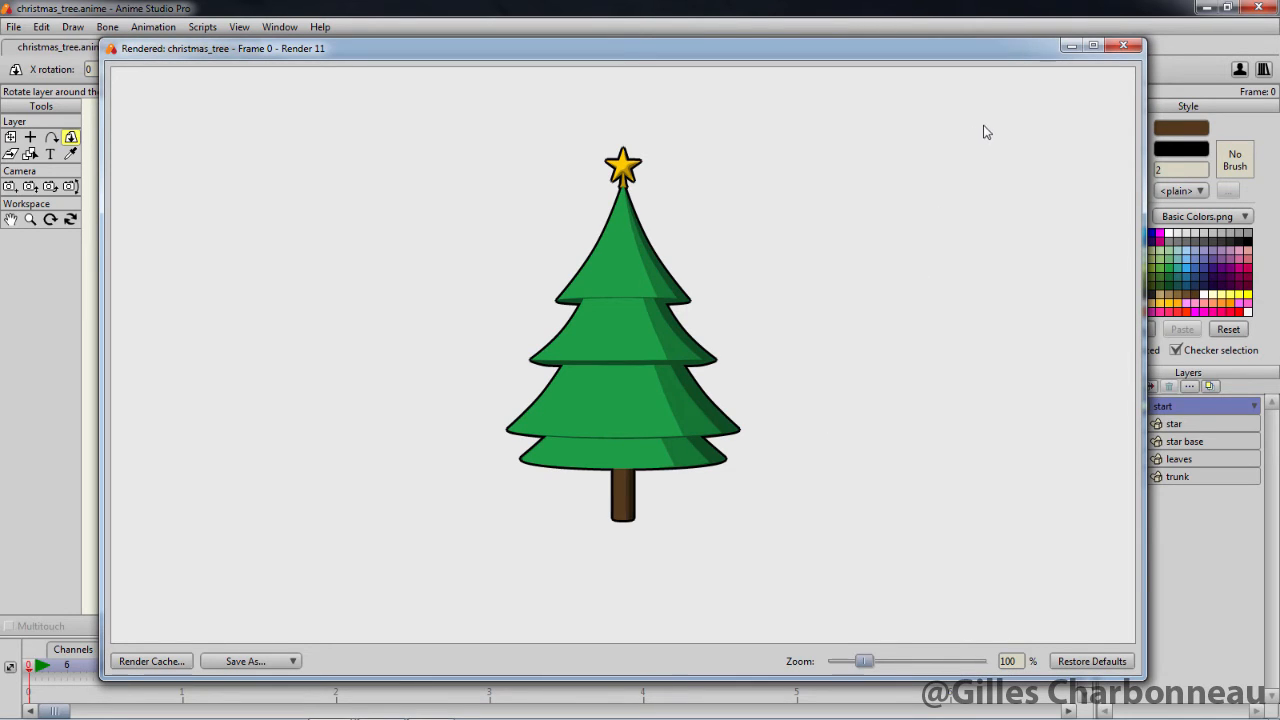
pyautogui.click(1121, 46)
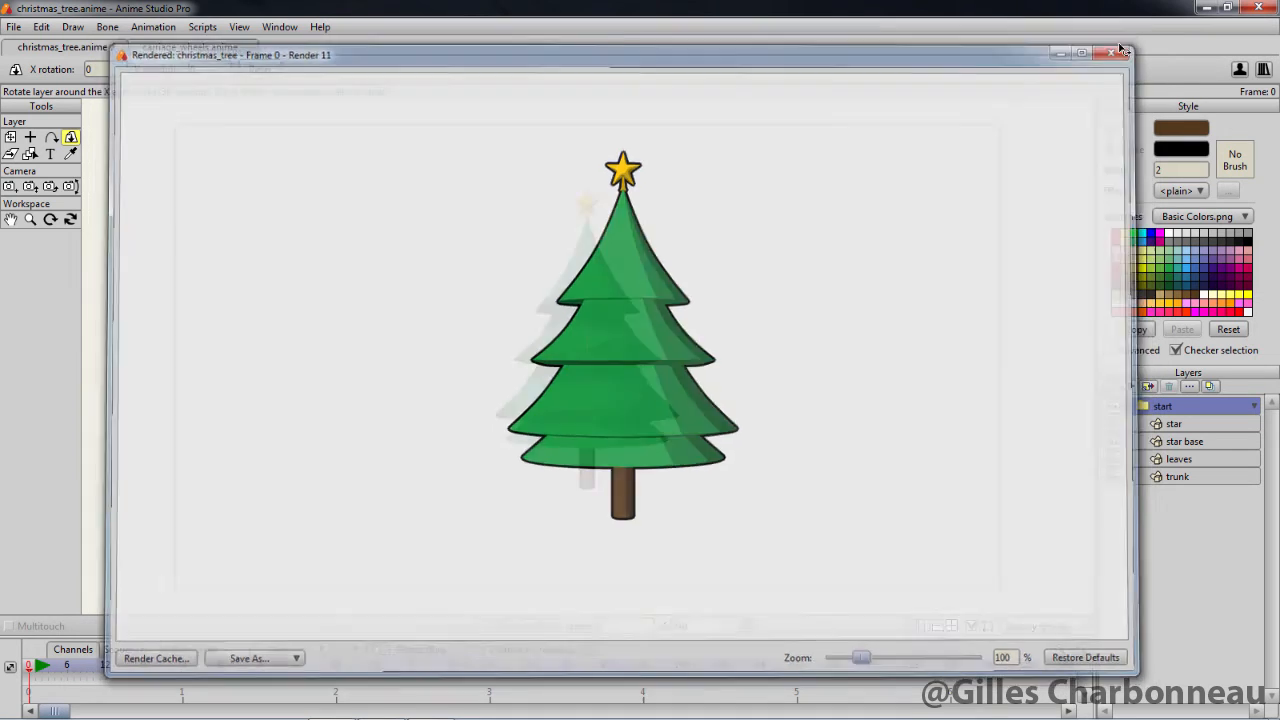
pyautogui.click(1128, 406)
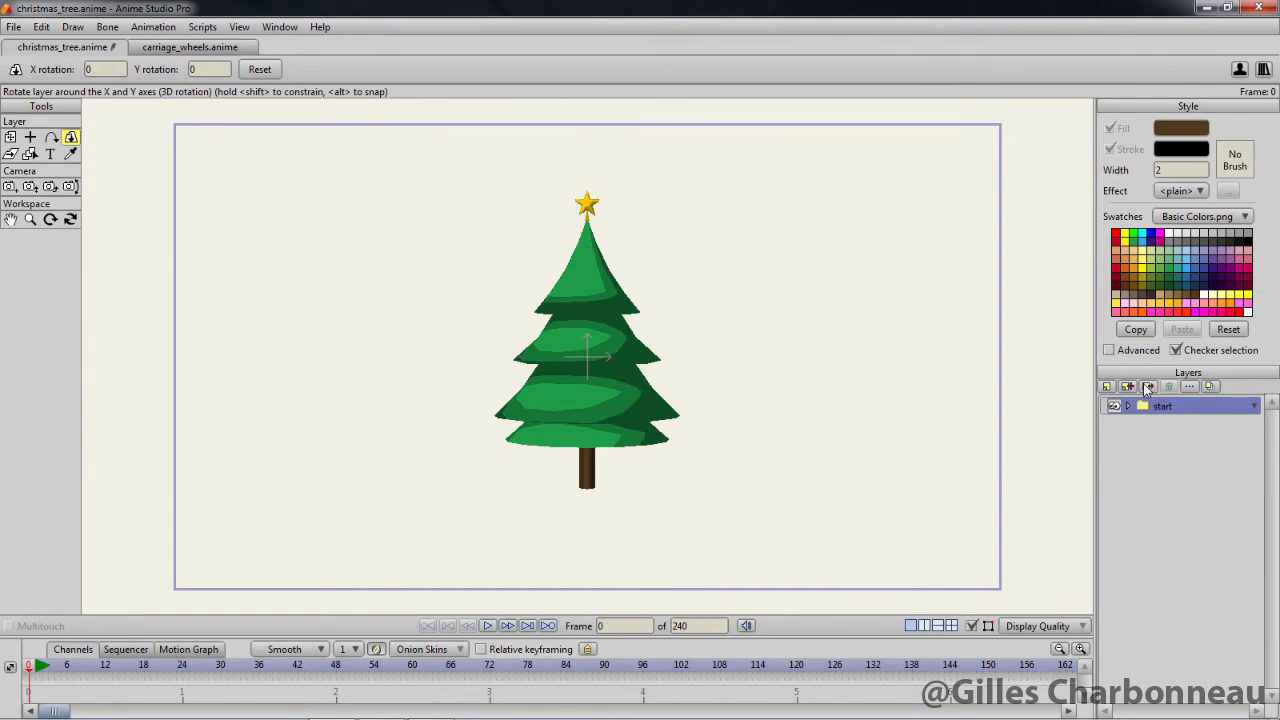
pyautogui.click(1128, 387)
pyautogui.click(1131, 390)
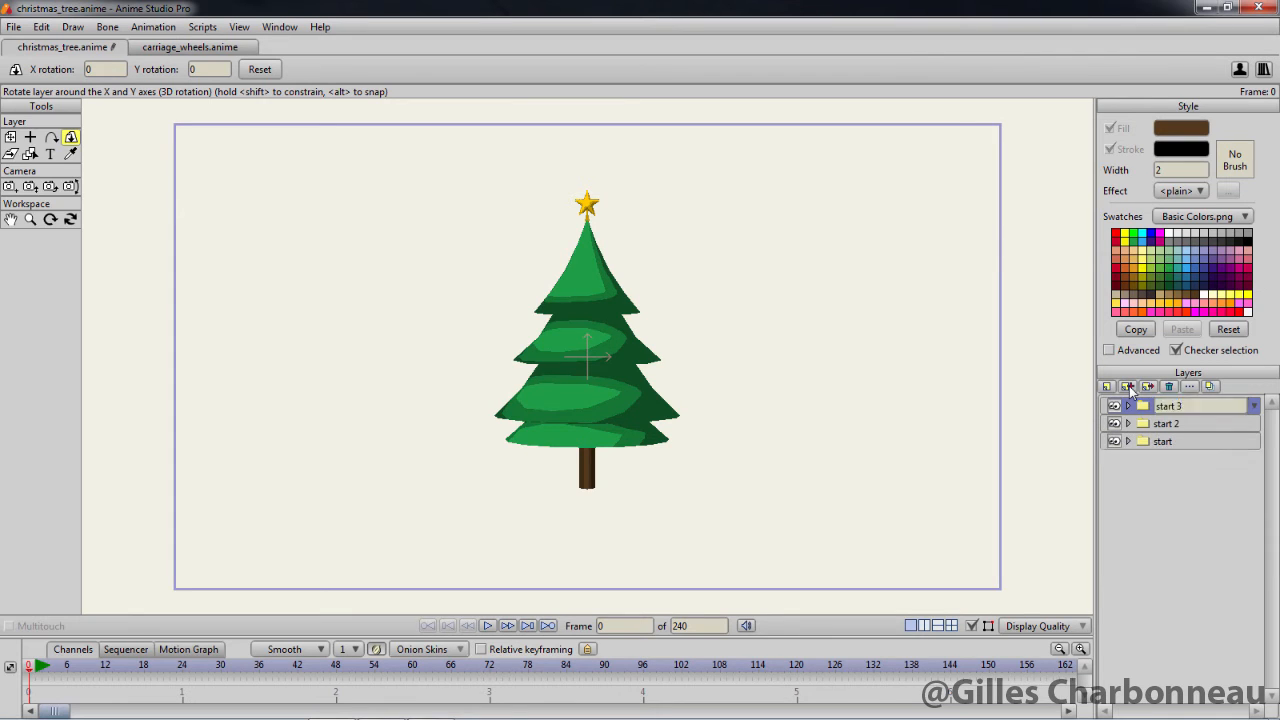
# Move the start 2 group to position X -1 and Z -1
pyautogui.click(1195, 428)
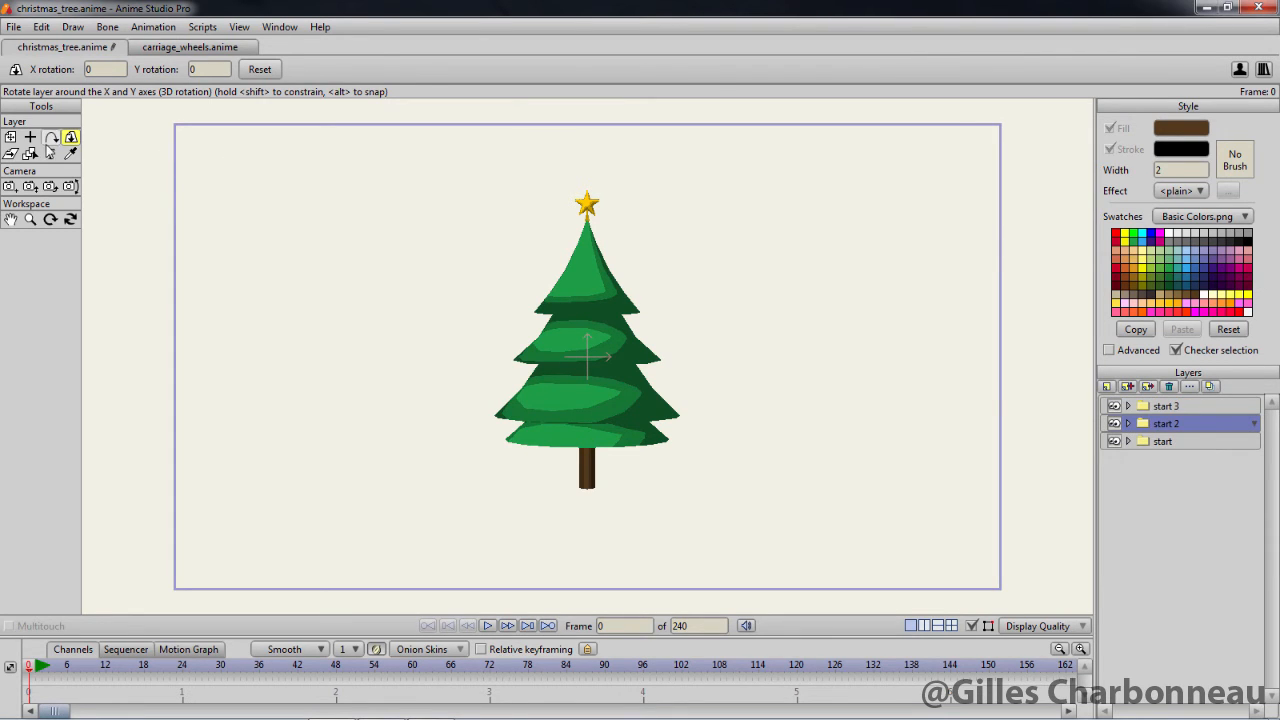
pyautogui.click(12, 137)
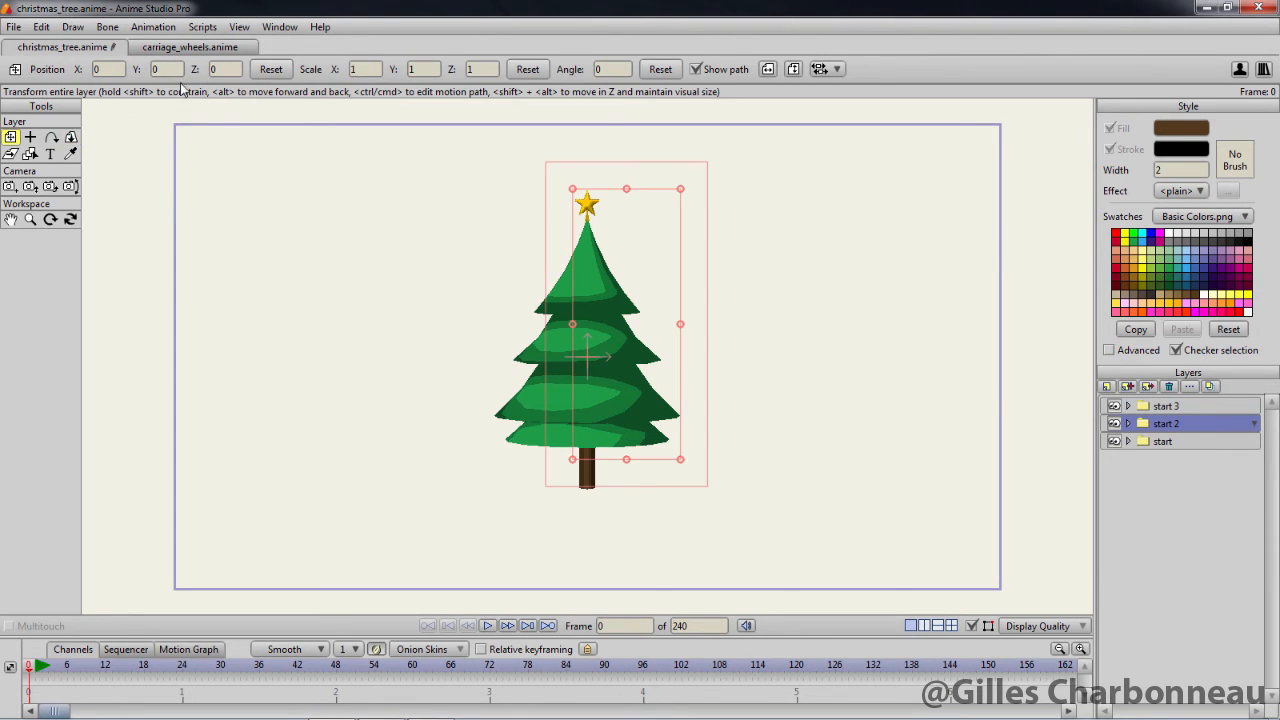
pyautogui.doubleClick(110, 69)
pyautogui.write('-0.75')
pyautogui.press('Return')
pyautogui.press('Return')
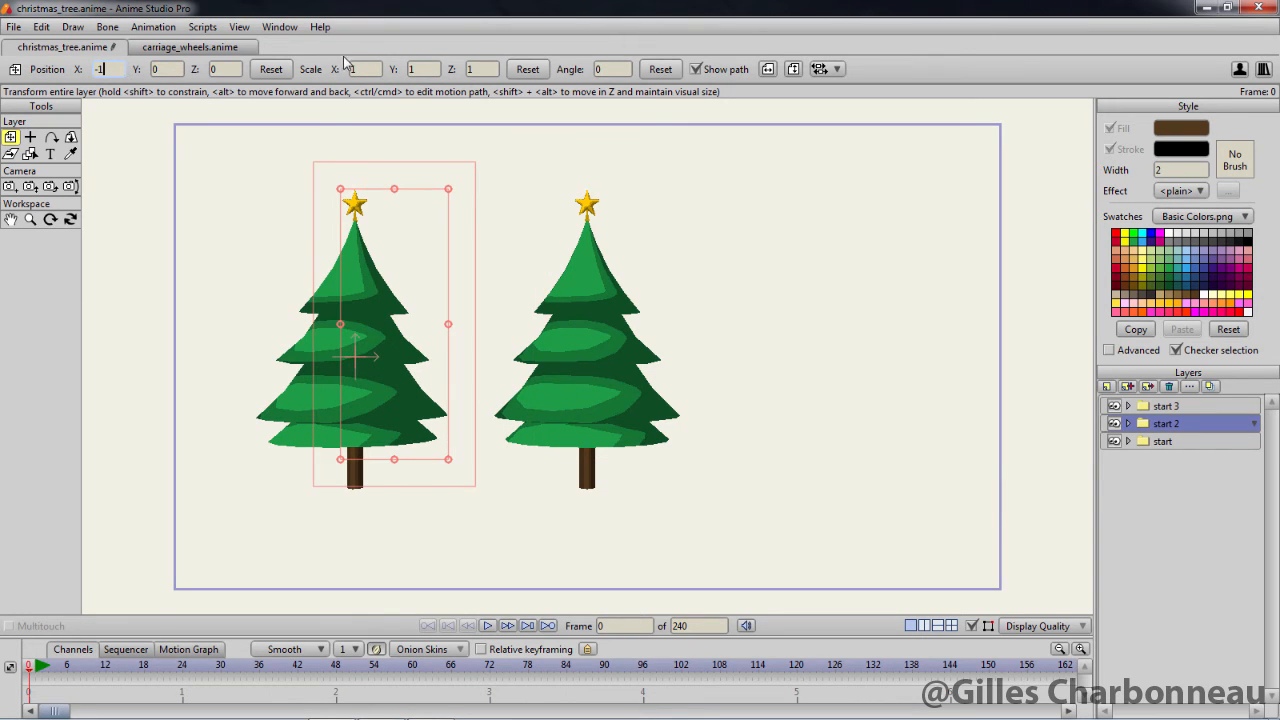
pyautogui.doubleClick(225, 69)
pyautogui.write('-0.25')
pyautogui.press('Return')
pyautogui.write('-1')
pyautogui.press('Return')
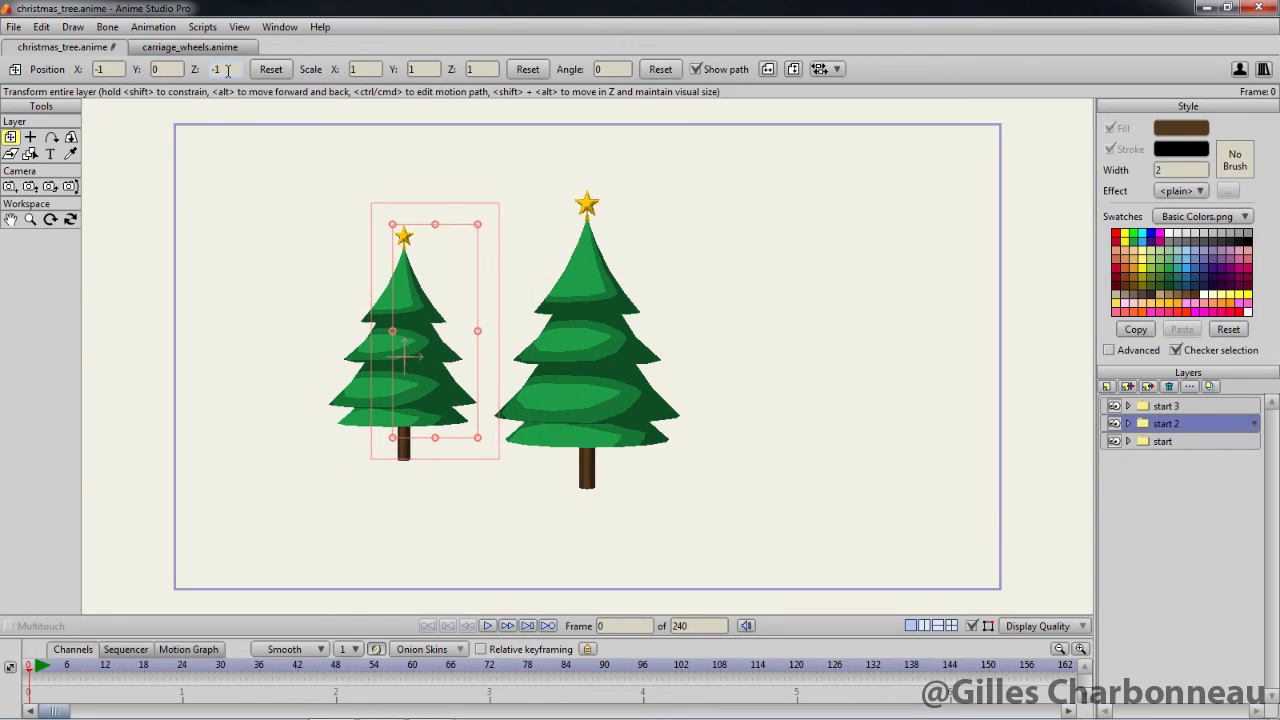
# Move the start group to position X 1 and Z -1, and render frame 0 to check the three trees
pyautogui.click(1166, 441)
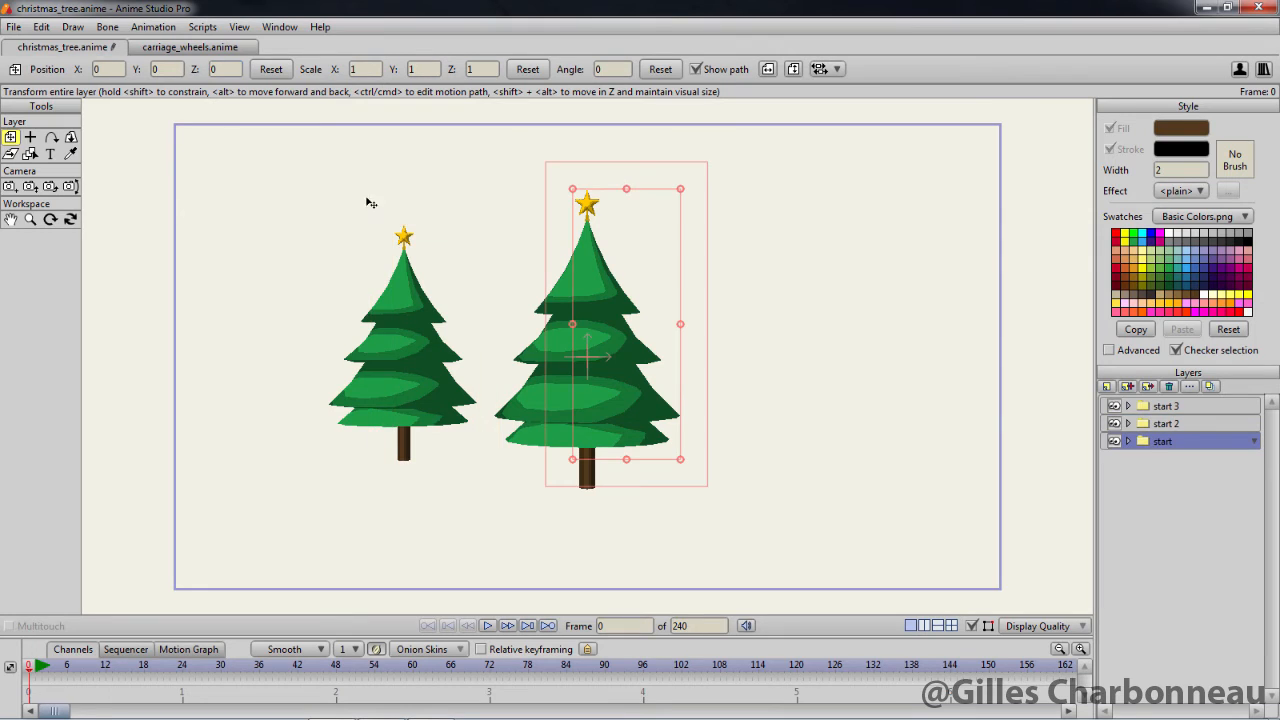
pyautogui.doubleClick(107, 69)
pyautogui.write('1')
pyautogui.press('Return')
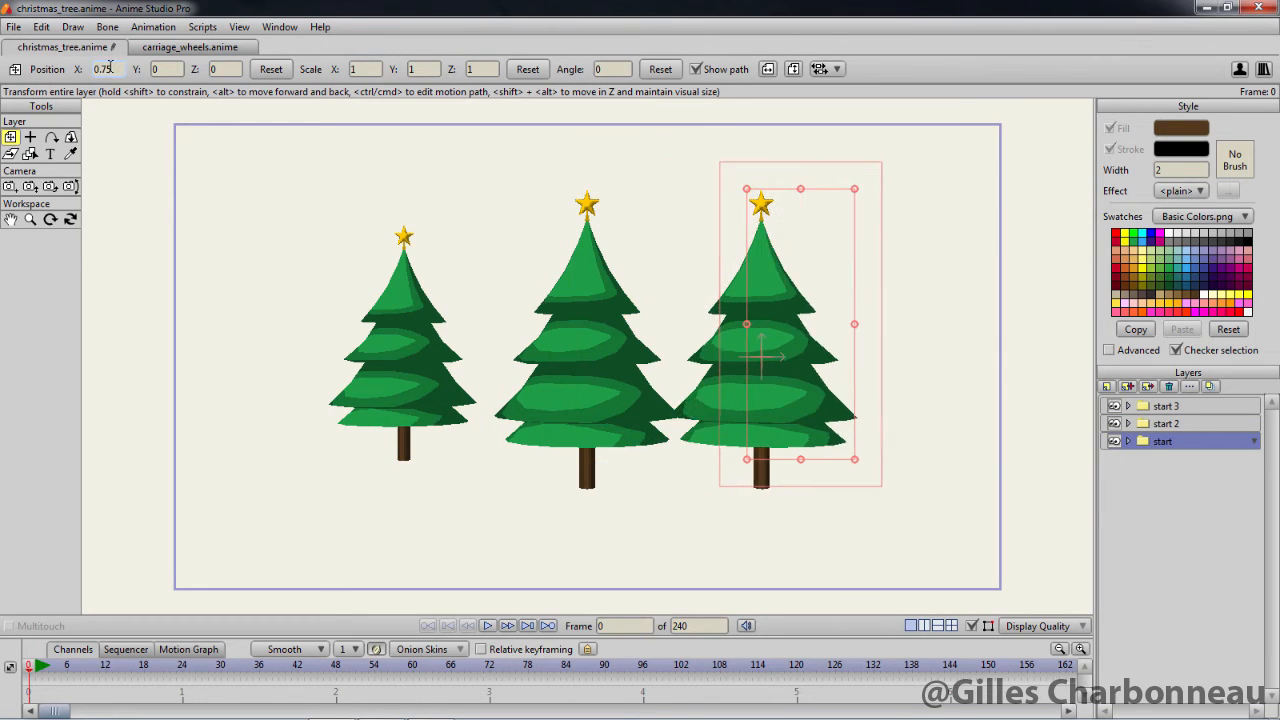
pyautogui.doubleClick(222, 69)
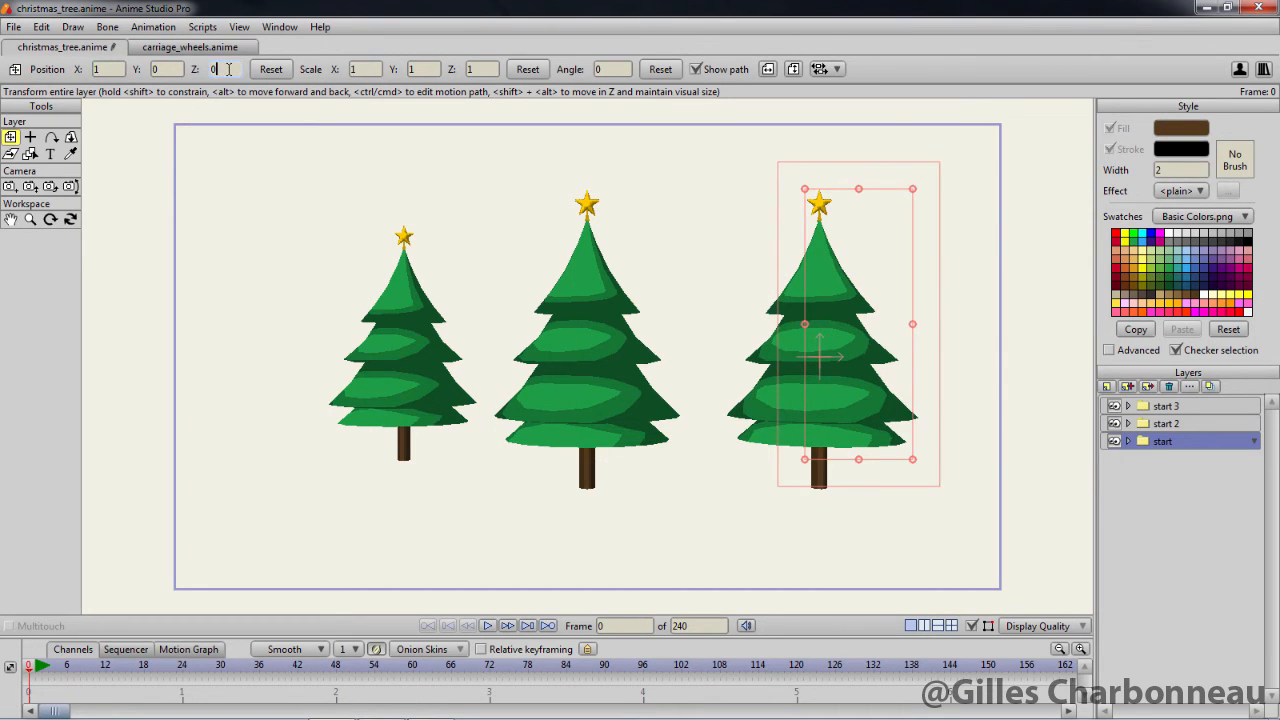
pyautogui.write('-1')
pyautogui.press('Return')
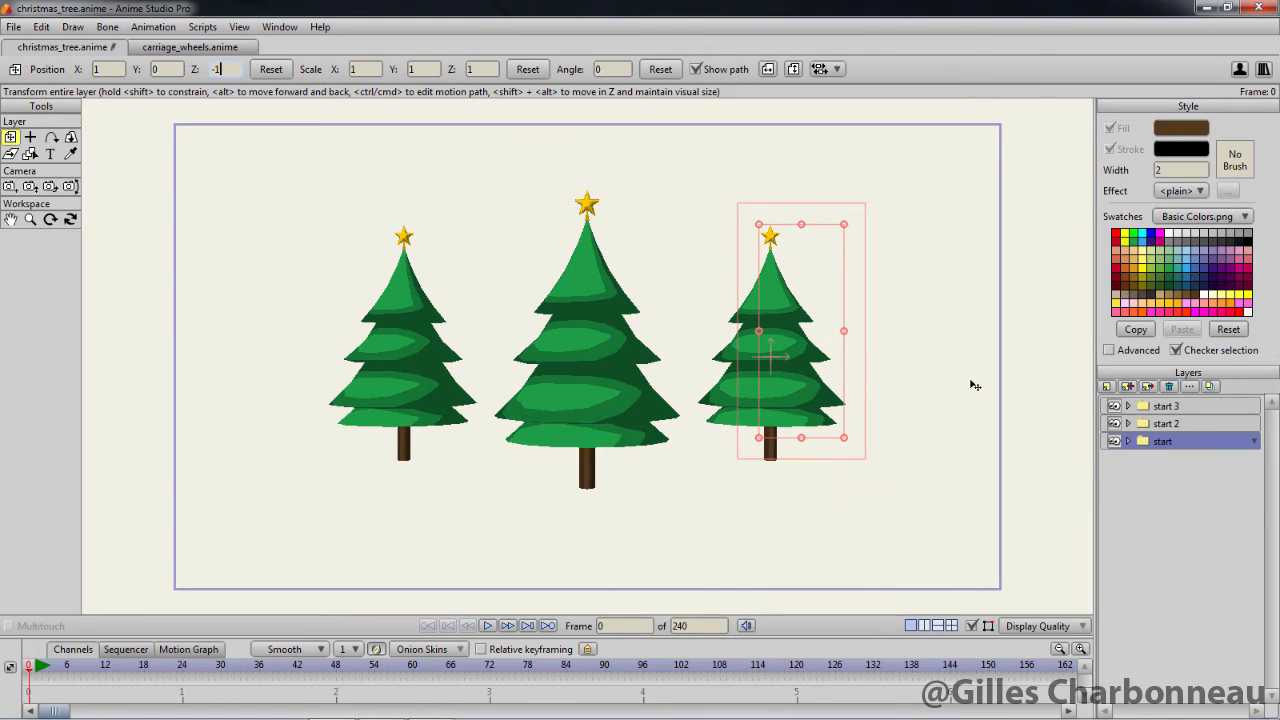
pyautogui.hotkey('ctrl', 'r')
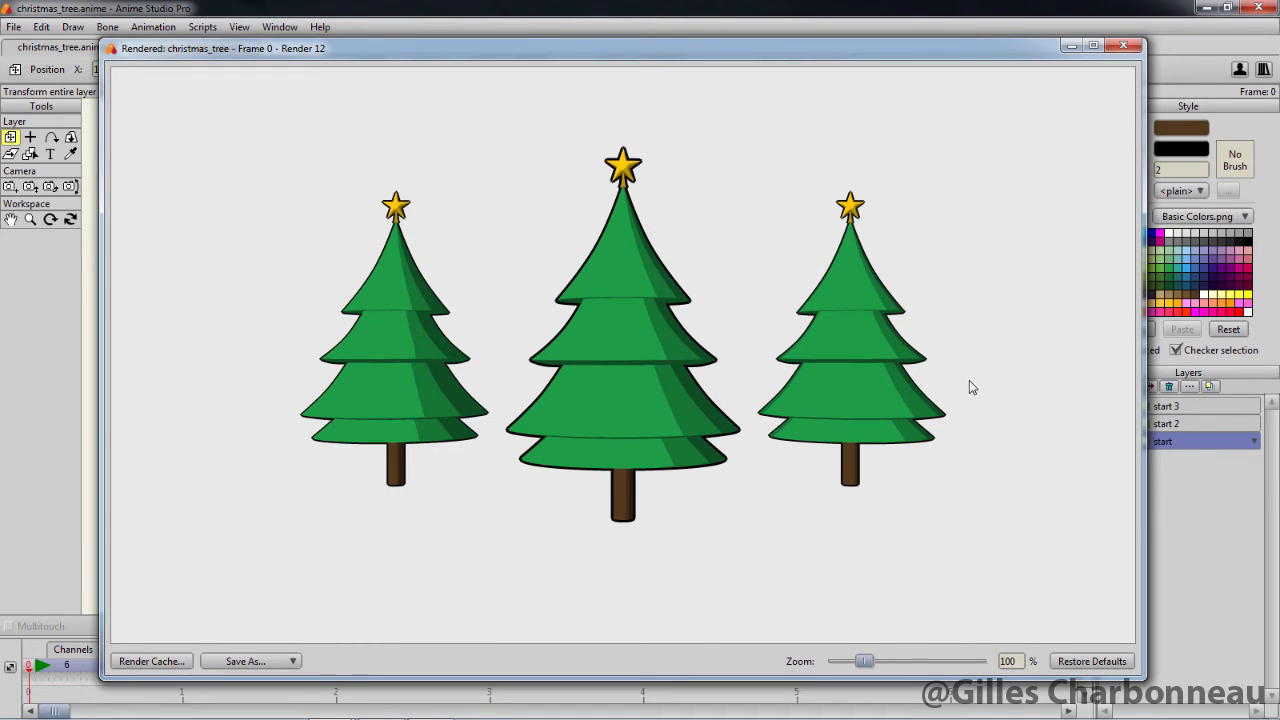
pyautogui.click(1123, 45)
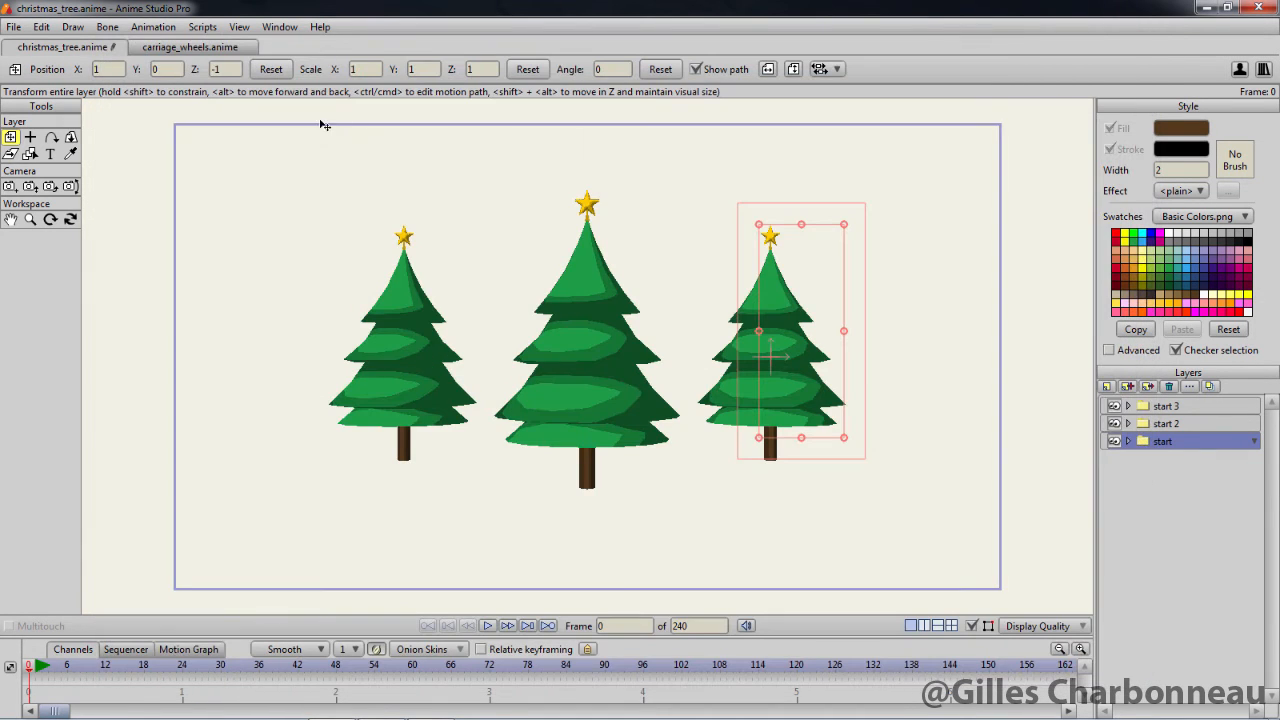
# Rotate the start group around its Y axis in 3D
pyautogui.click(70, 140)
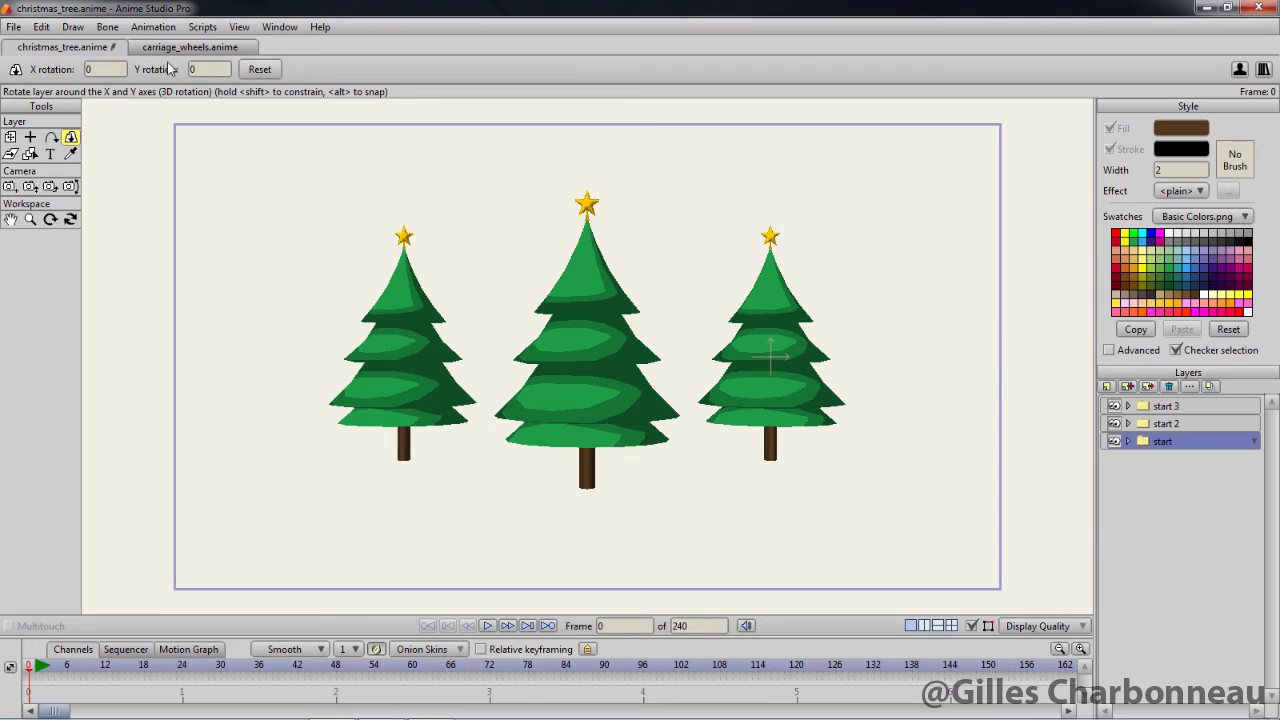
pyautogui.doubleClick(200, 69)
pyautogui.write('-8')
pyautogui.scroll(-17, 206, 69)
# Set the Y rotation of the start 2 group to 41
pyautogui.click(1173, 424)
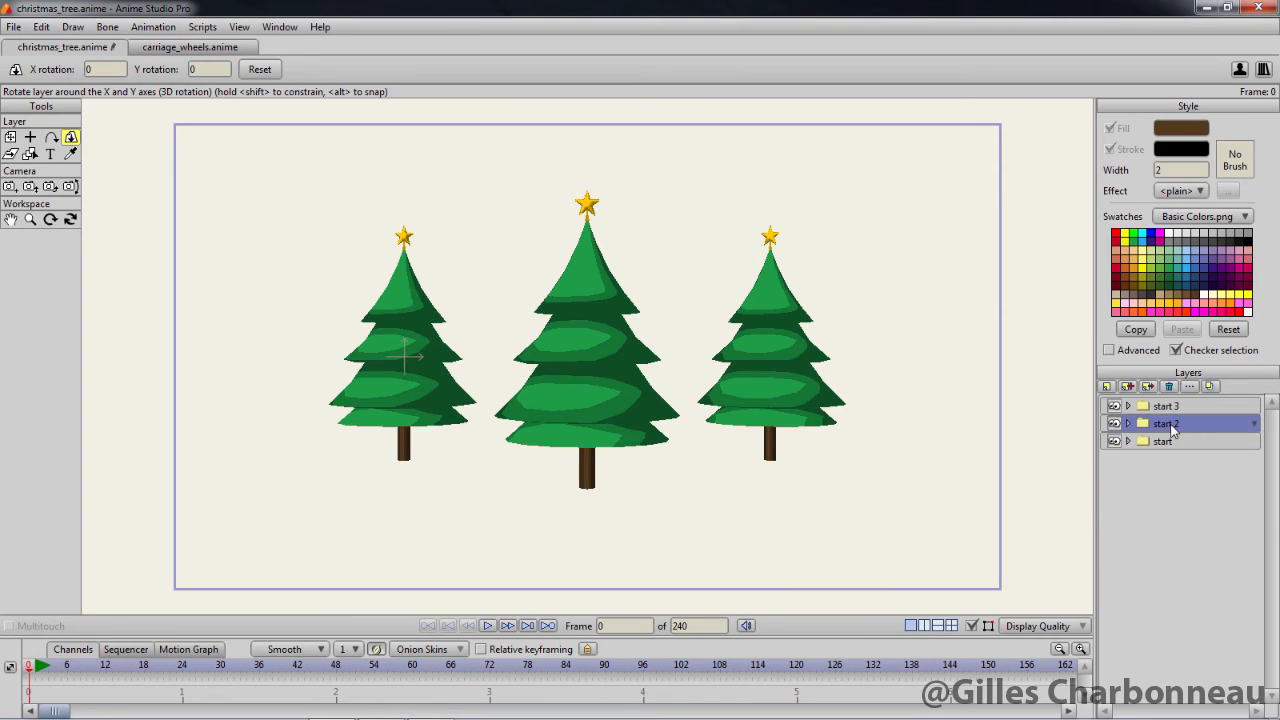
pyautogui.doubleClick(200, 72)
pyautogui.write('10')
pyautogui.scroll(20, 213, 69)
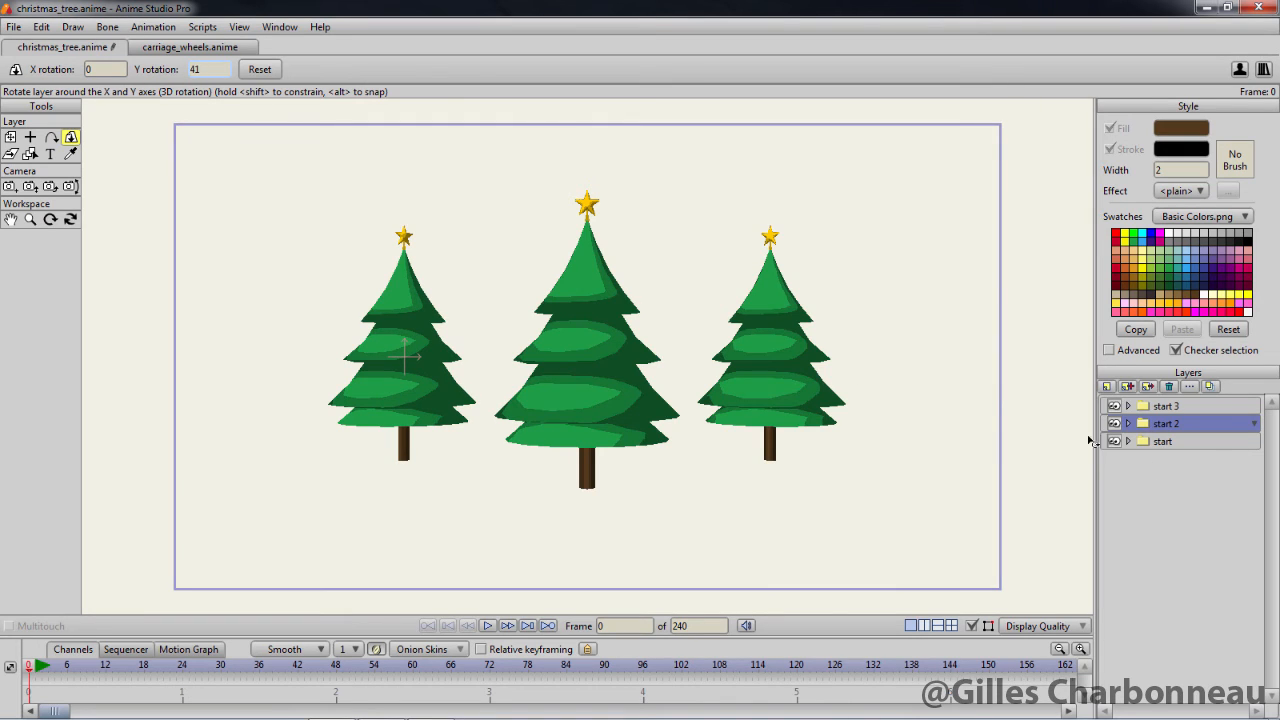
# Try a Y rotation of 4 and various X tilts on the start 3 group, and reset its rotation
pyautogui.click(1176, 407)
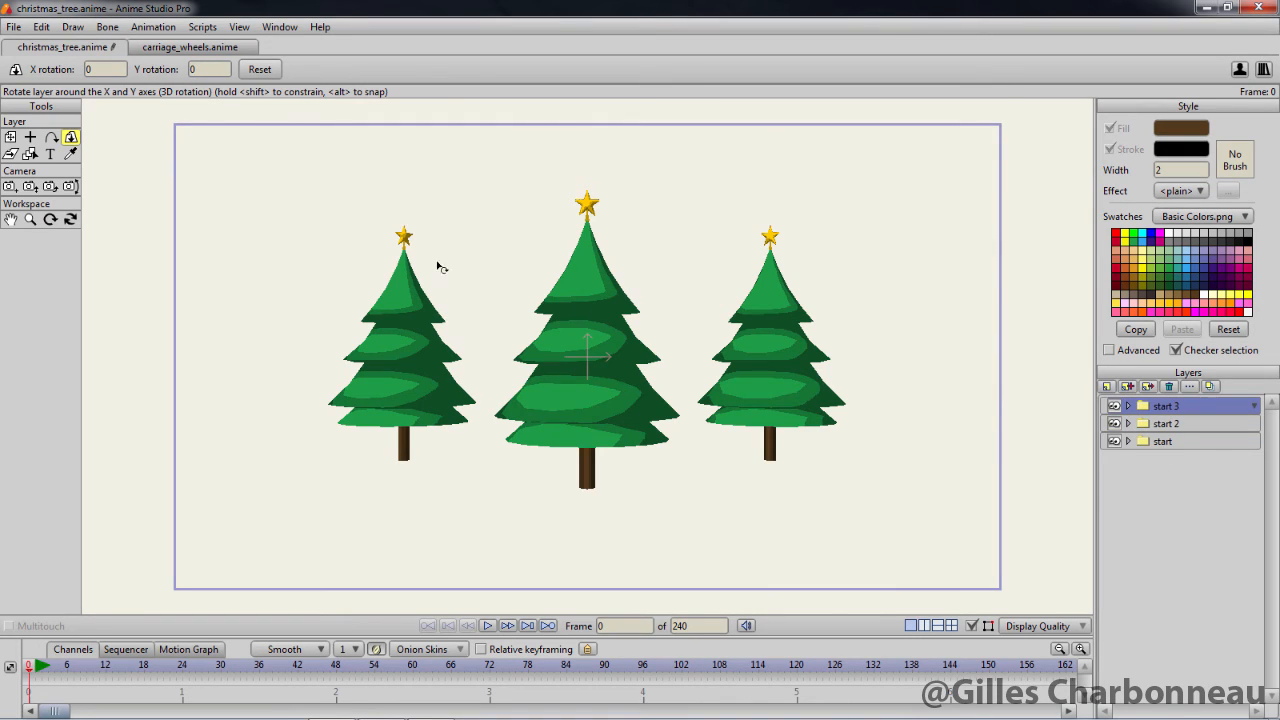
pyautogui.doubleClick(220, 69)
pyautogui.click(106, 70)
pyautogui.scroll(-3, 106, 72)
pyautogui.scroll(8, 107, 72)
pyautogui.scroll(-5, 107, 72)
pyautogui.scroll(-13, 108, 69)
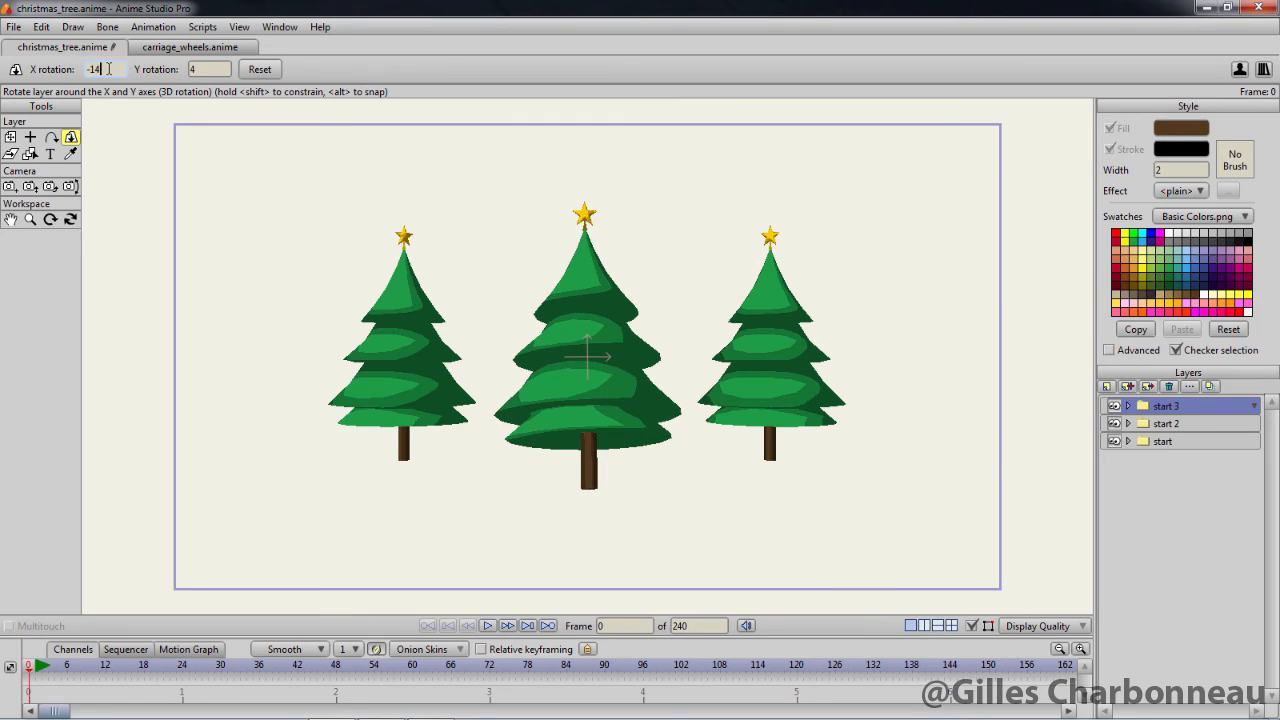
pyautogui.scroll(16, 108, 69)
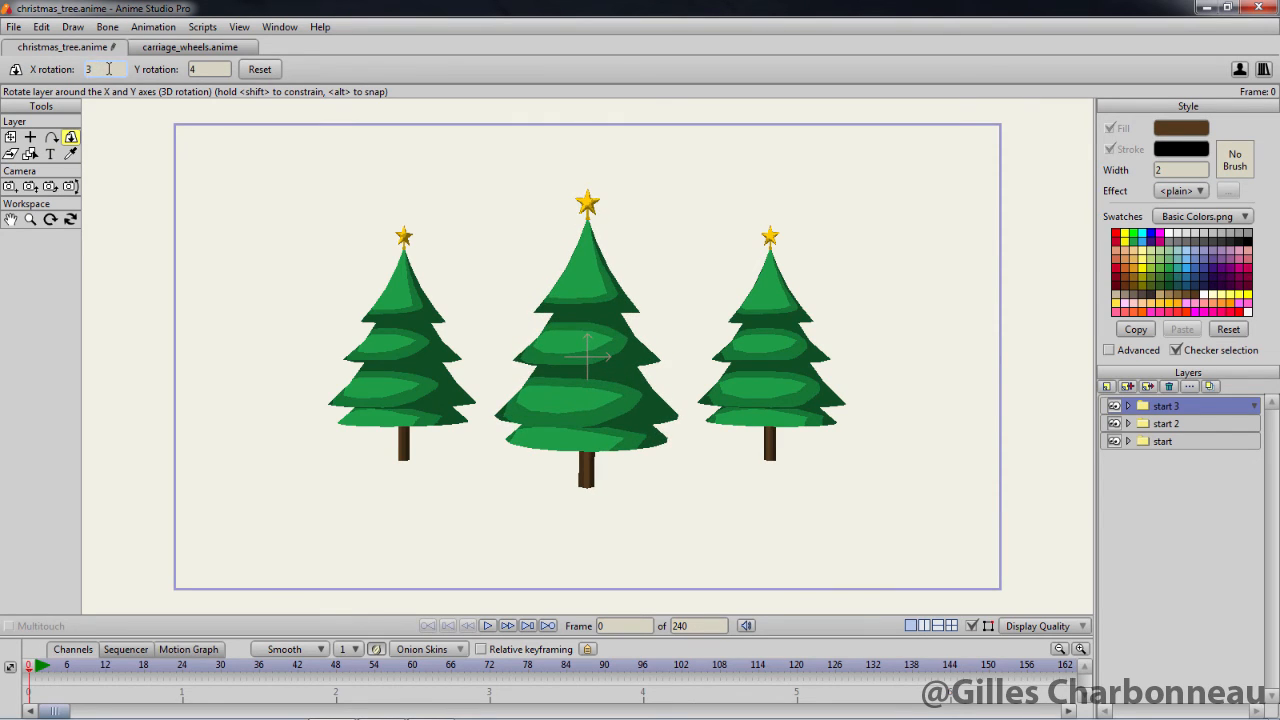
pyautogui.click(252, 72)
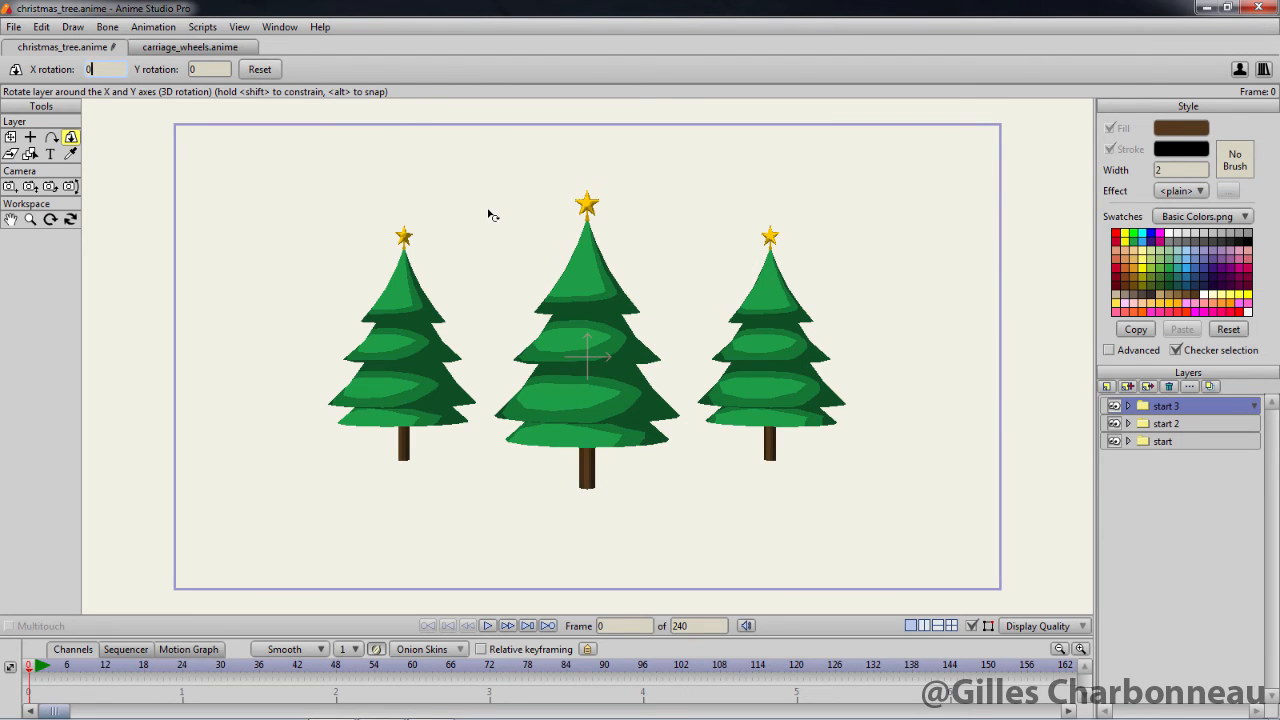
# Render frame 0 to check the rotated side trees beside the centre tree
pyautogui.hotkey('ctrl', 'r')
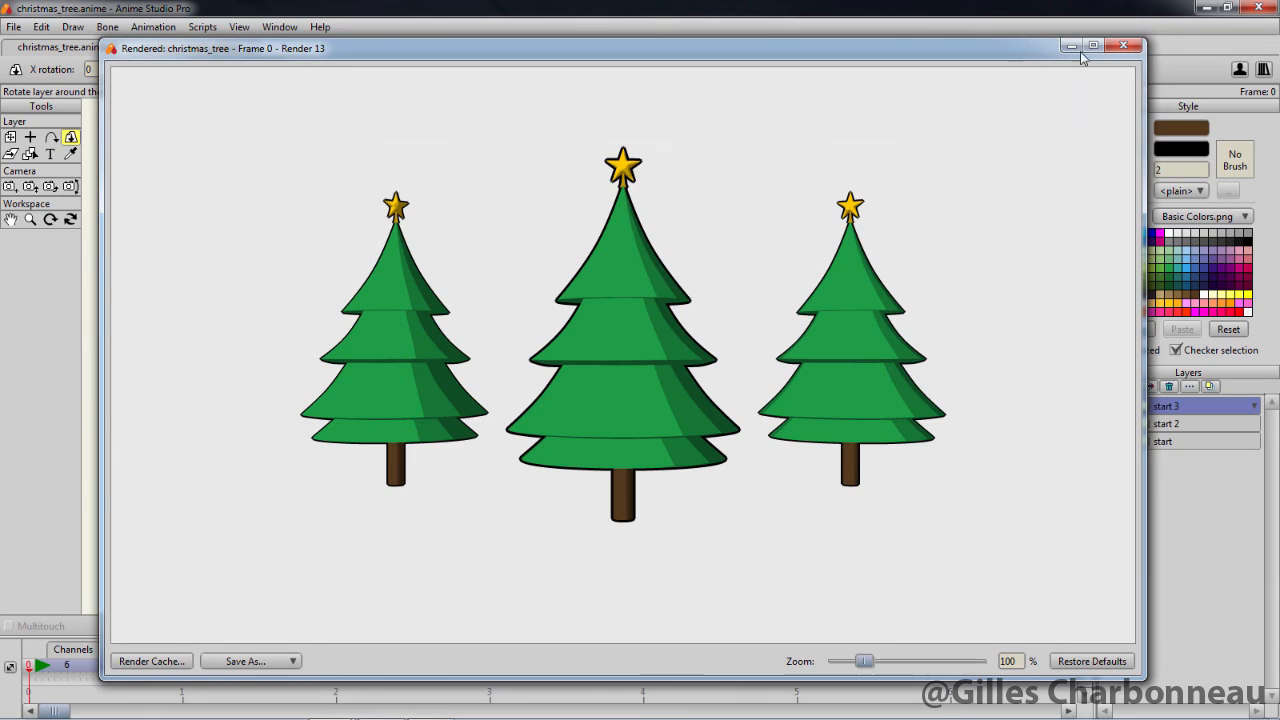
pyautogui.click(1123, 46)
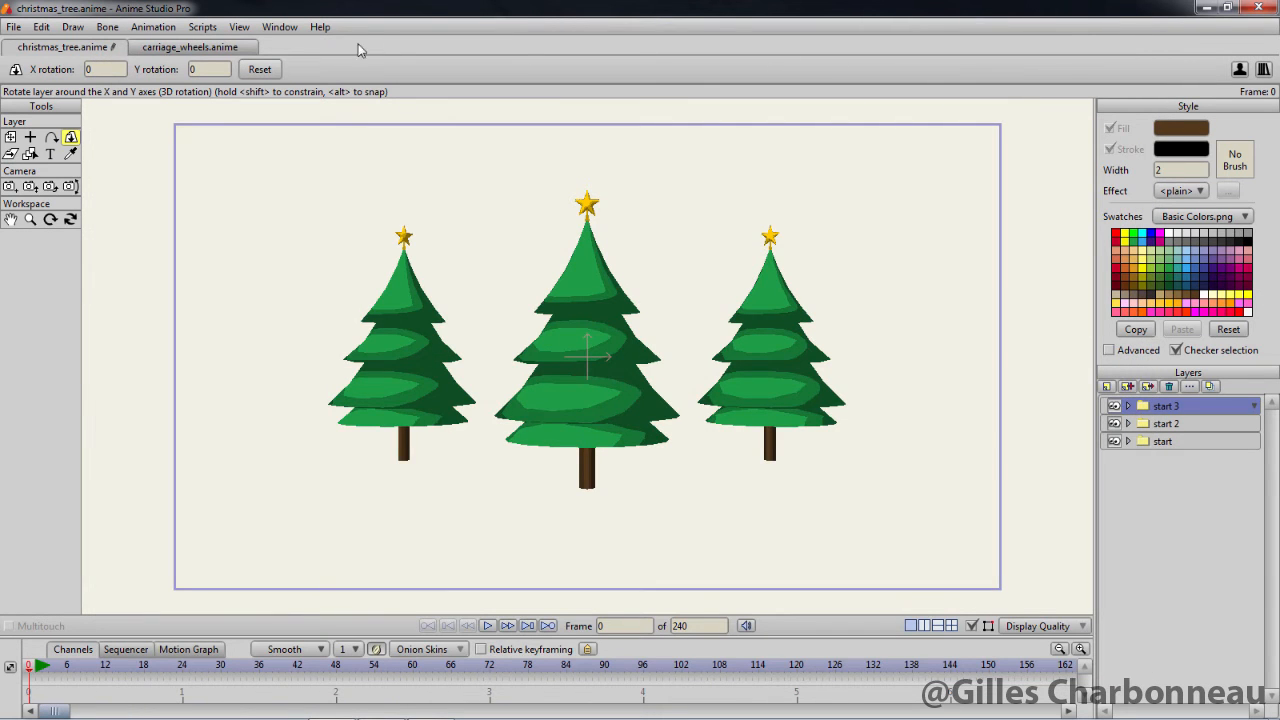
# Switch to carriage_wheels.anime, play its animation and examine the layers inside the wheel R and wheel L groups
pyautogui.click(183, 48)
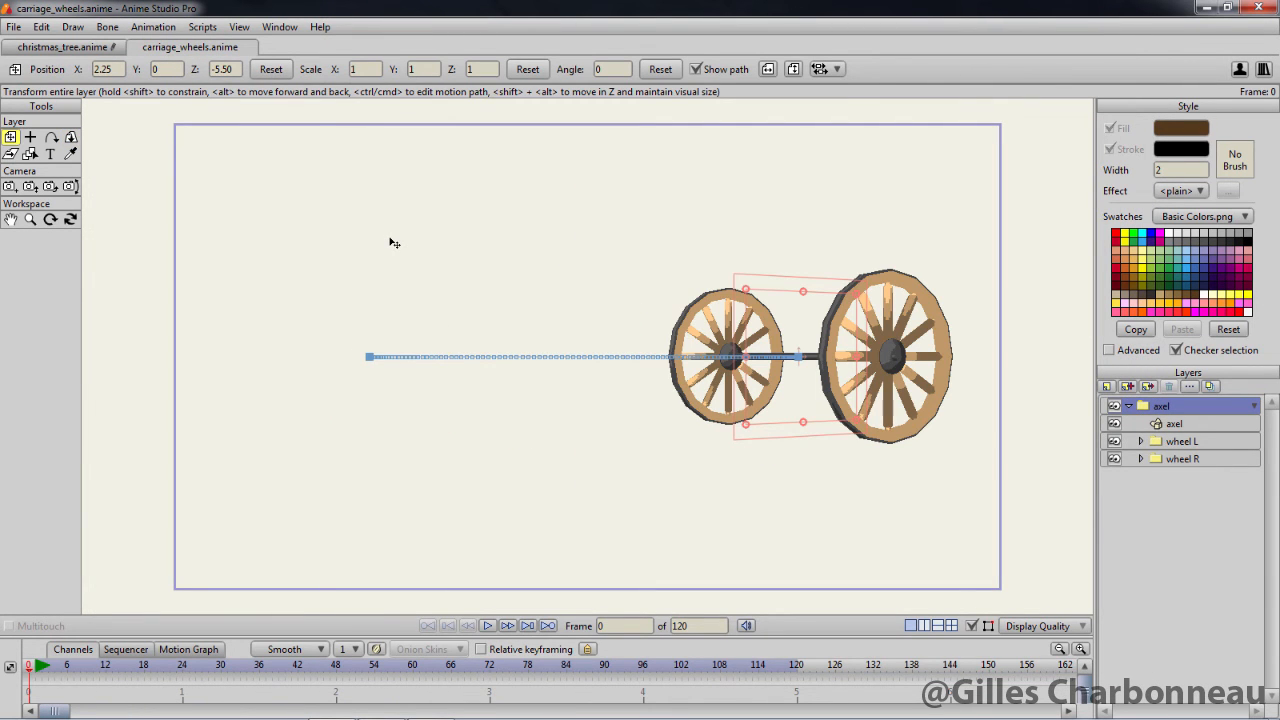
pyautogui.press('space')
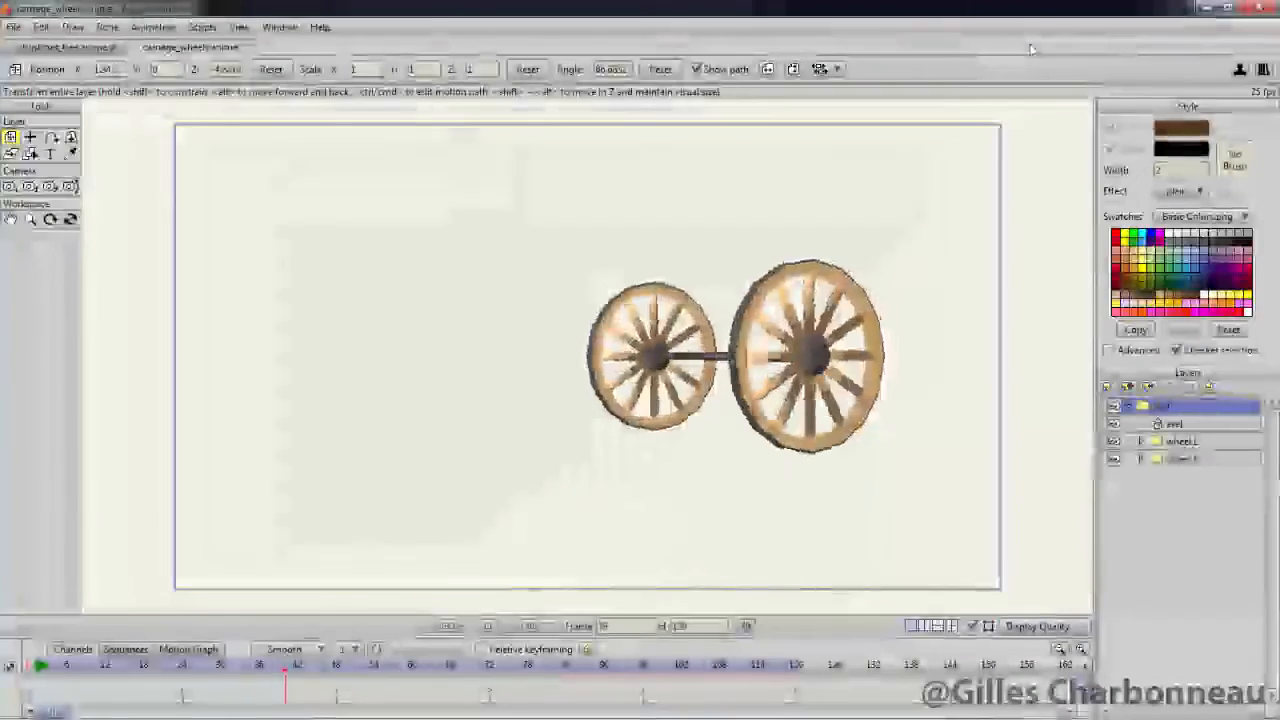
pyautogui.click(1140, 458)
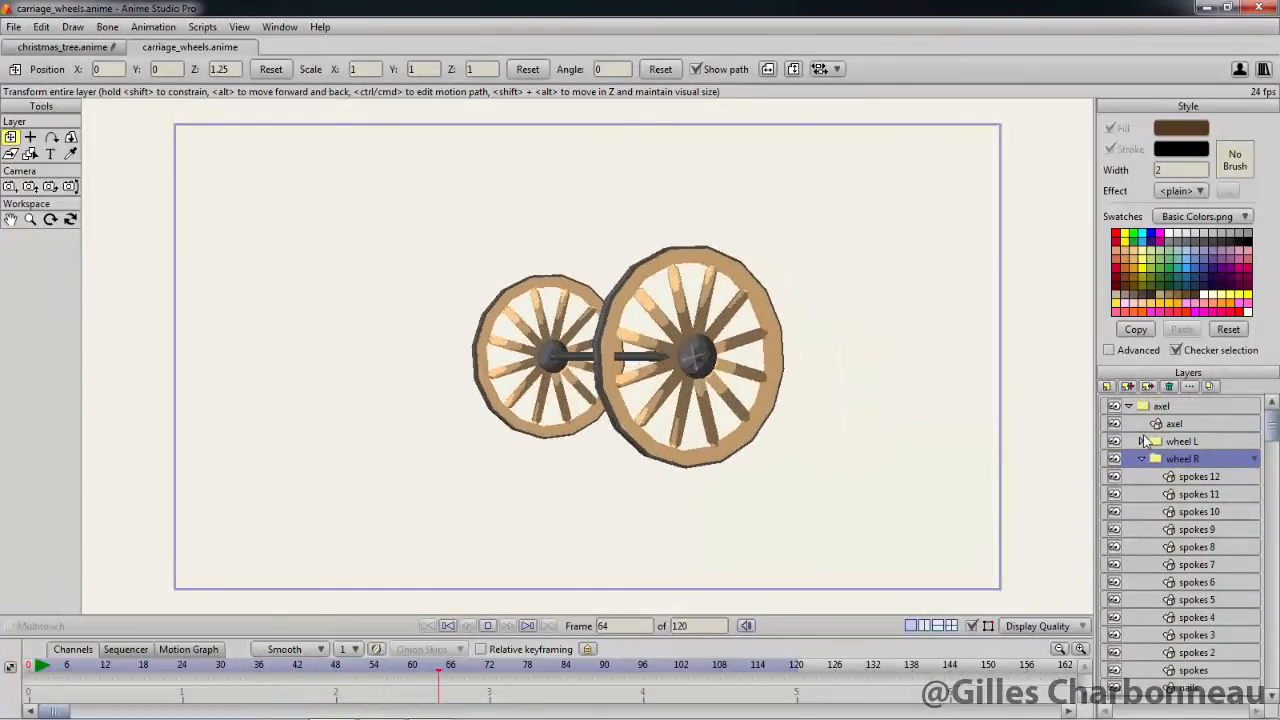
pyautogui.click(1143, 441)
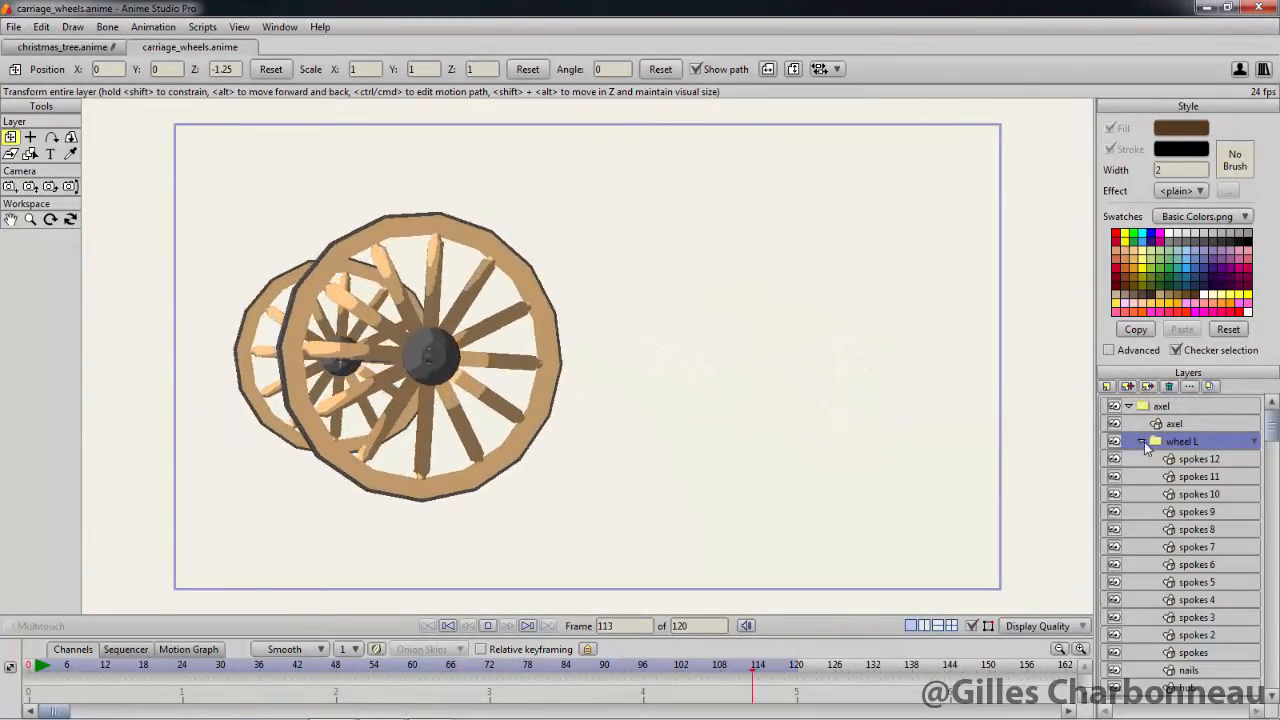
pyautogui.moveTo(1271, 430); pyautogui.dragTo(1270, 398)
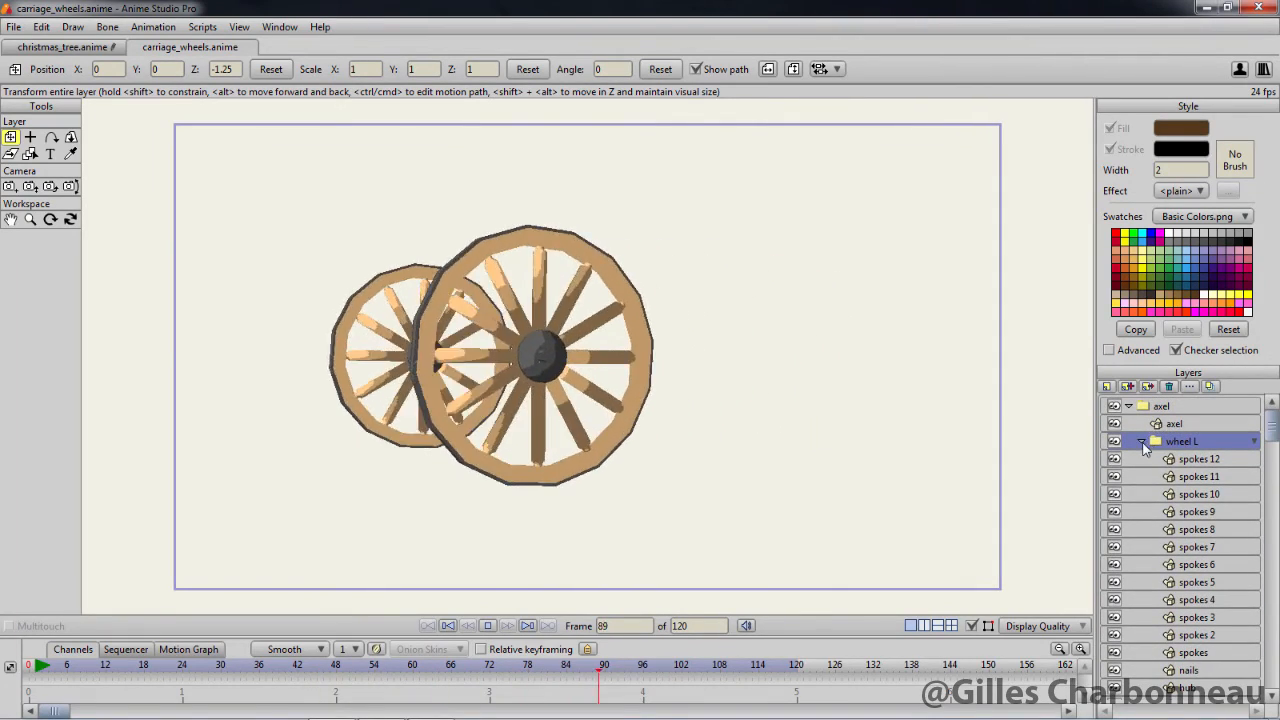
pyautogui.click(1142, 442)
pyautogui.click(1167, 405)
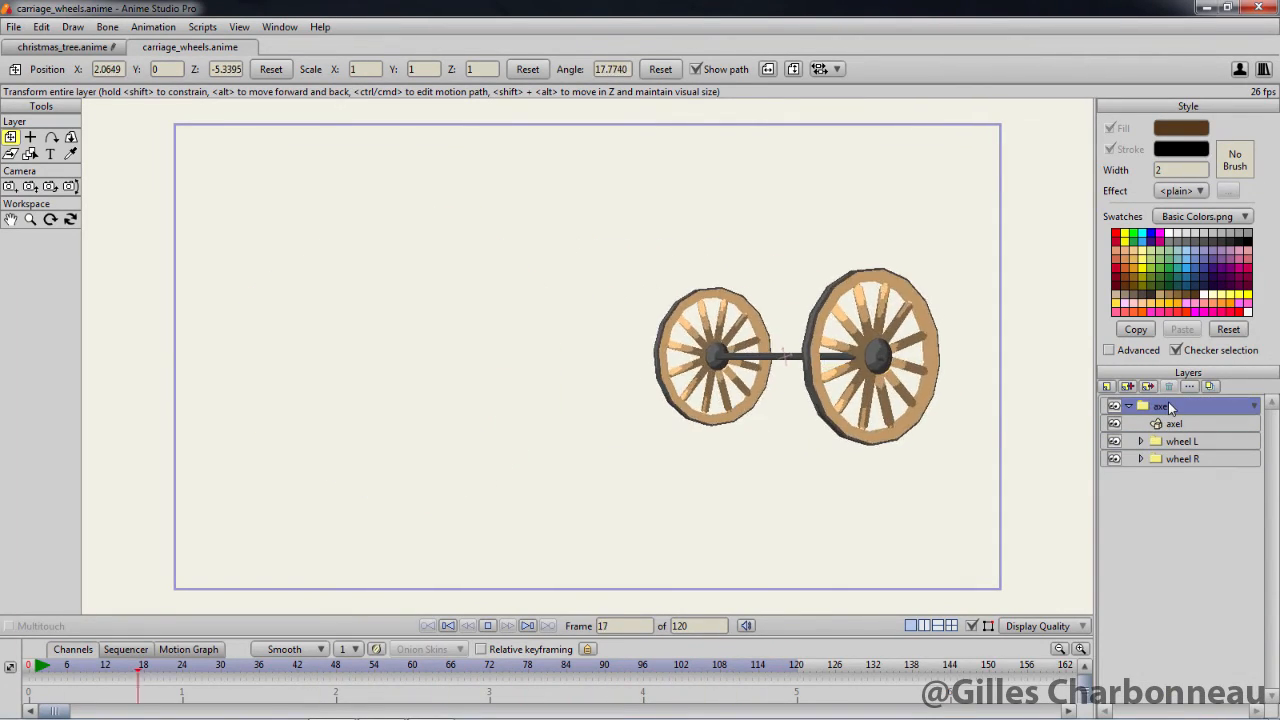